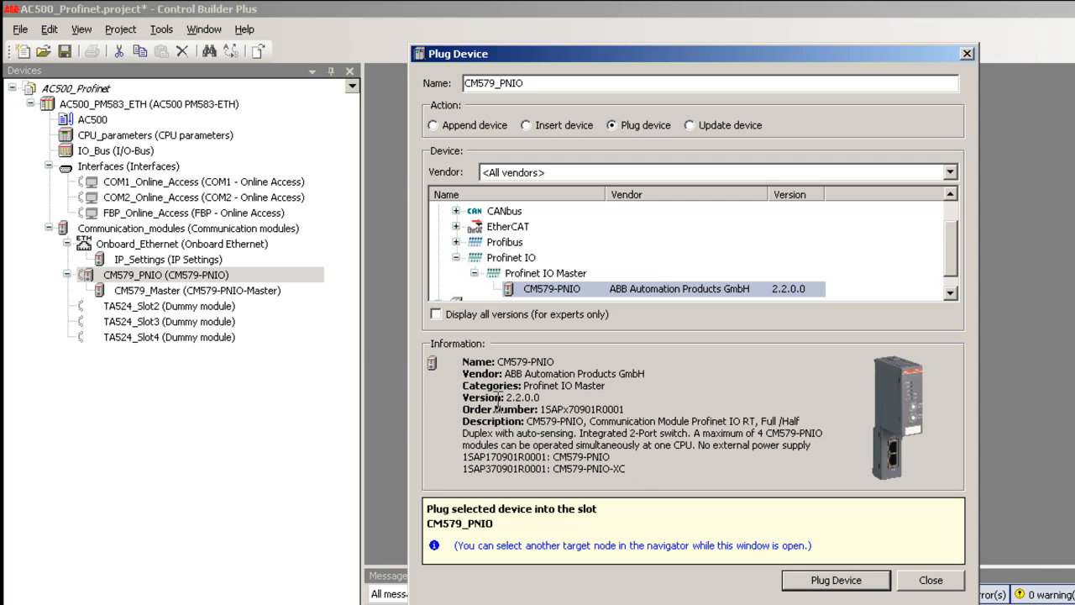
# Append a CI502-PNIO Profinet IO slave under the CM579_Master node.
pyautogui.click(266, 290)
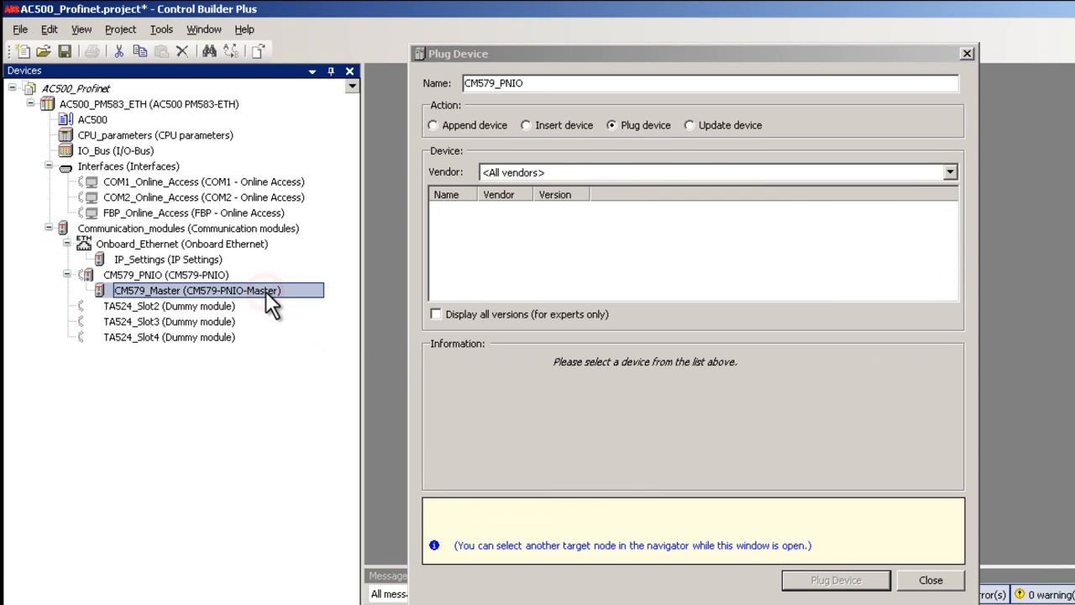
pyautogui.click(431, 125)
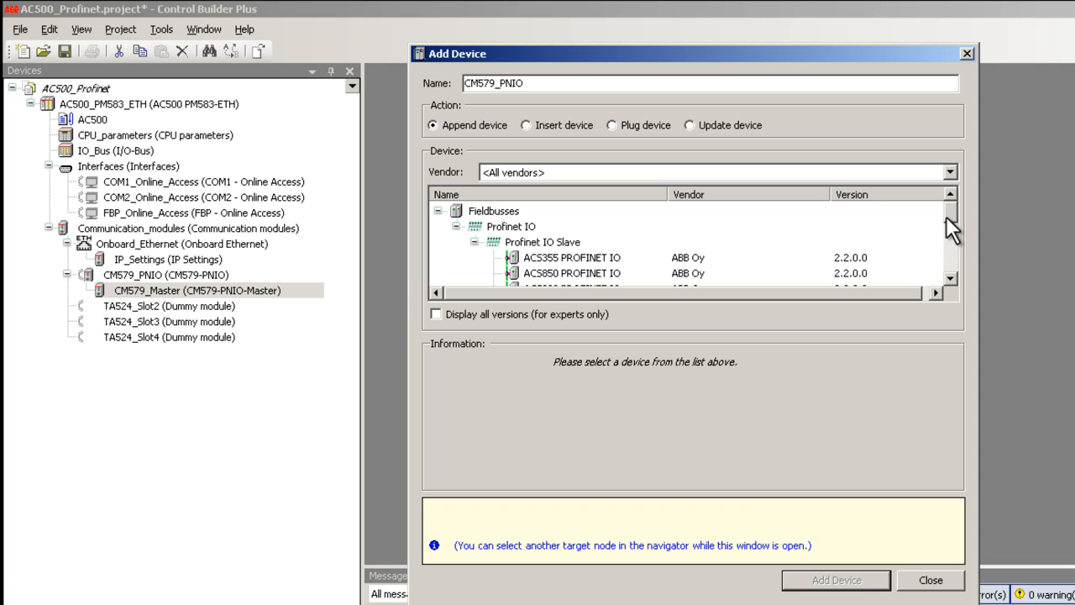
pyautogui.moveTo(947, 213); pyautogui.dragTo(948, 244)
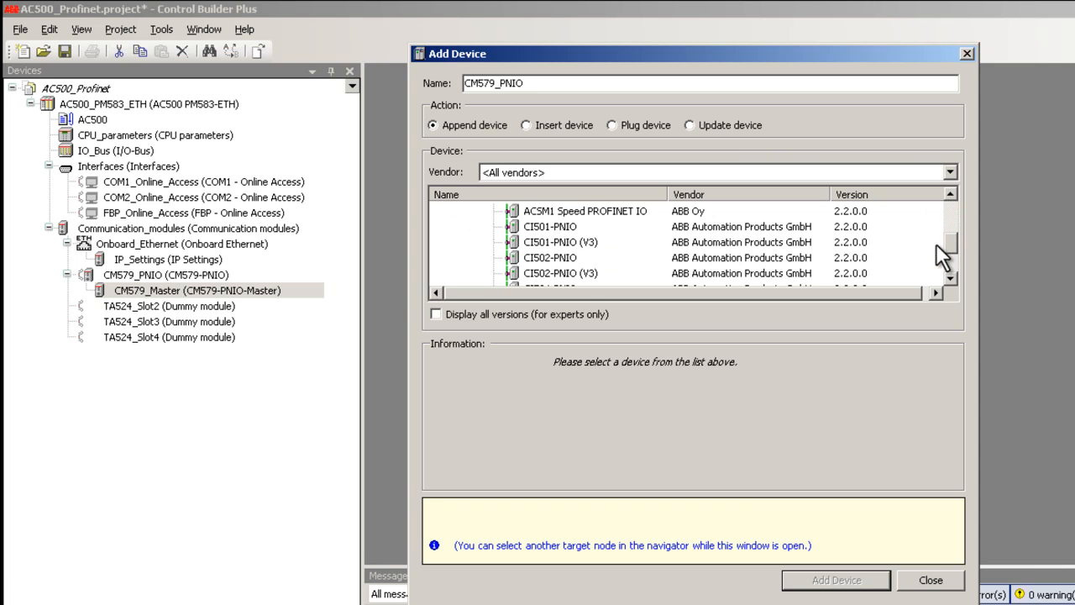
pyautogui.click(564, 254)
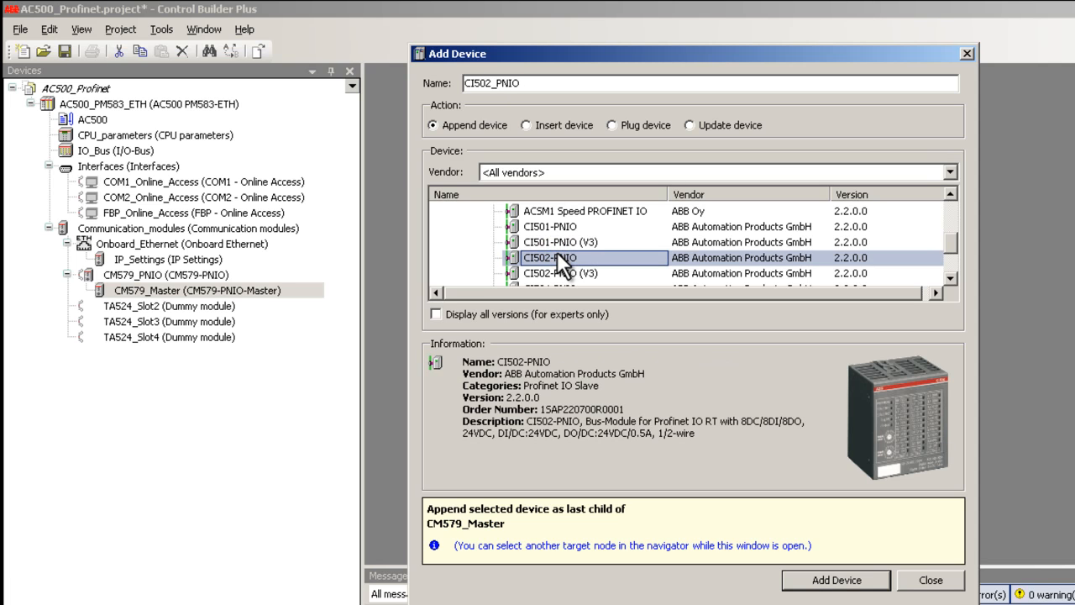
pyautogui.click(796, 579)
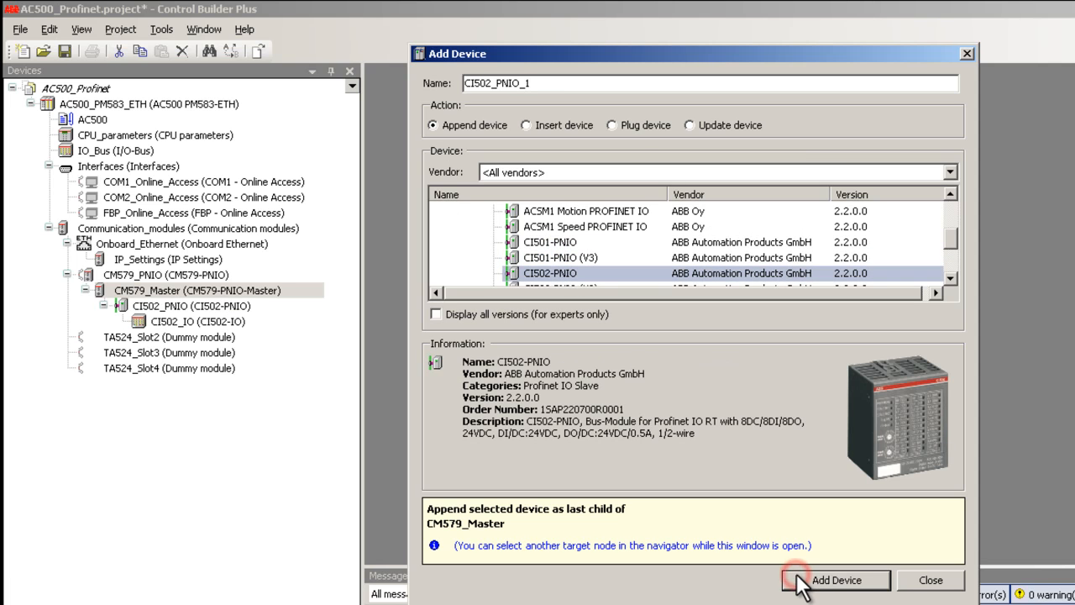
# Append a DI524 digital input module to the CI502_PNIO slave and finish adding devices.
pyautogui.click(240, 305)
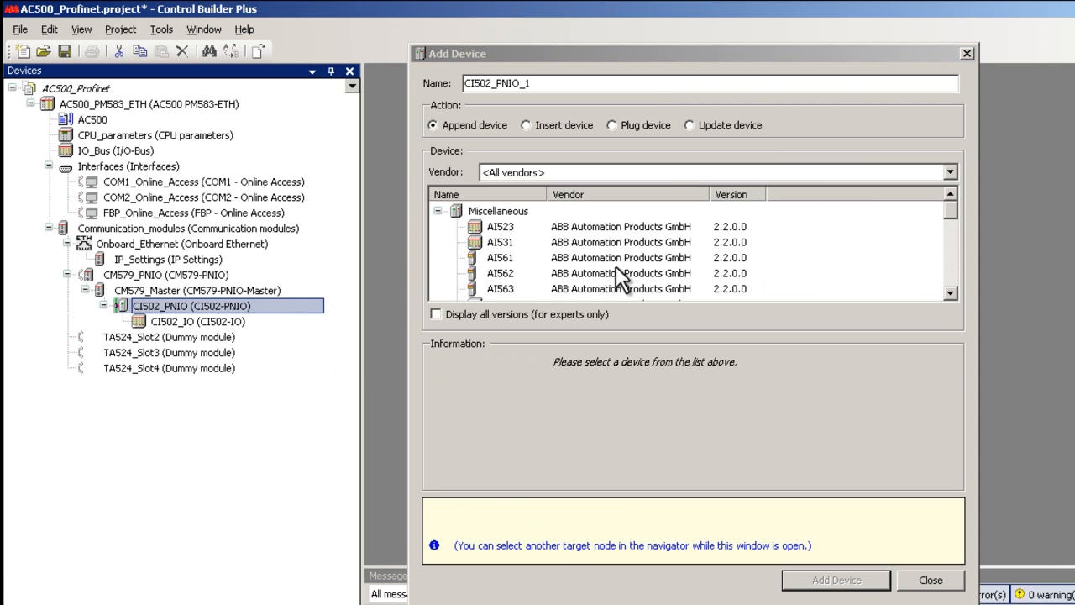
pyautogui.moveTo(951, 212); pyautogui.dragTo(950, 255)
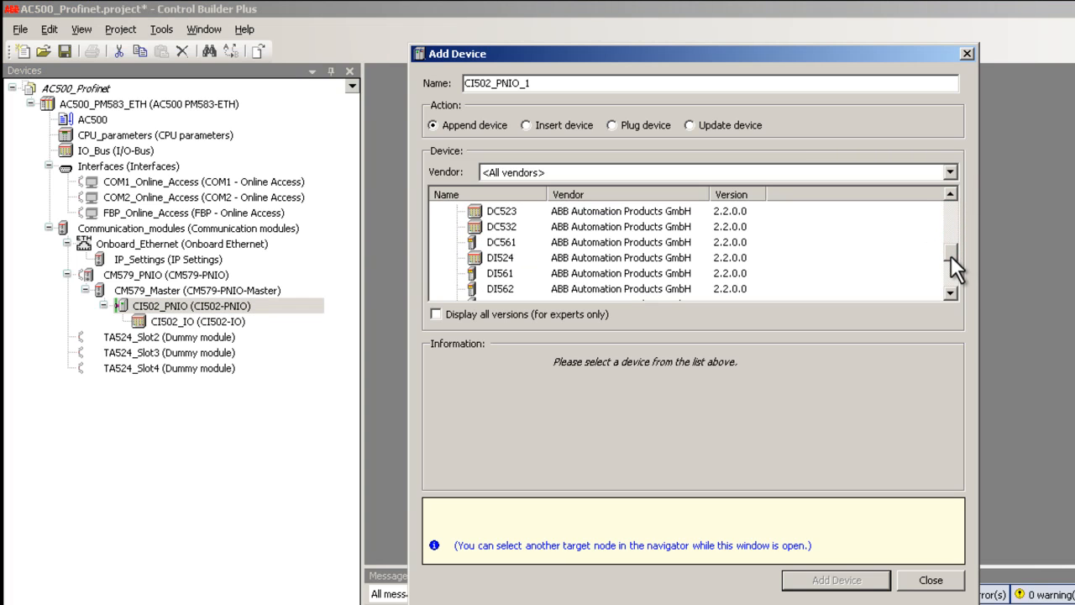
pyautogui.click(503, 258)
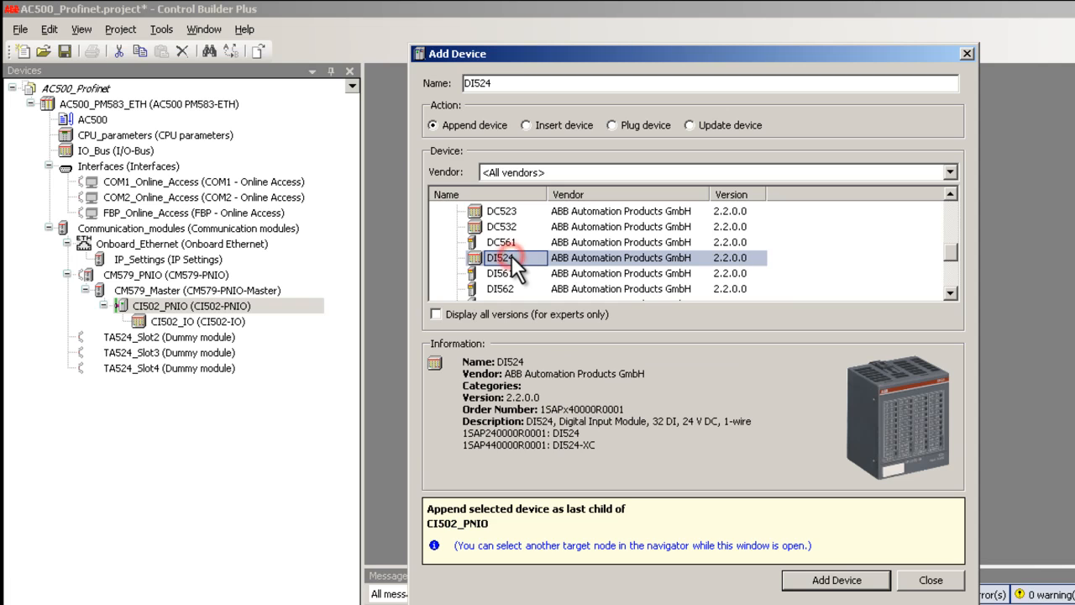
pyautogui.click(826, 581)
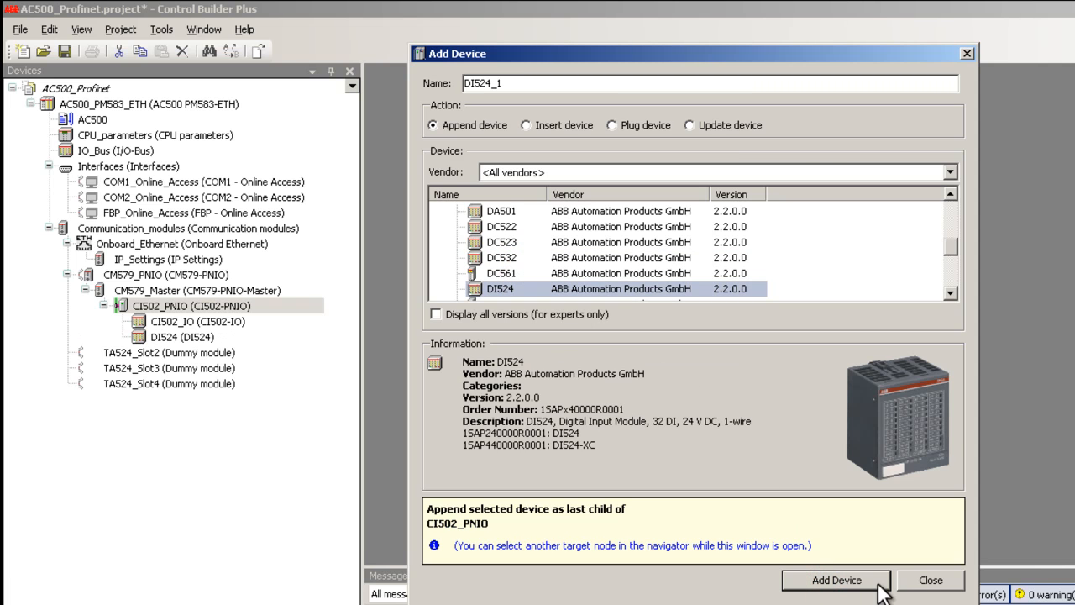
pyautogui.click(929, 580)
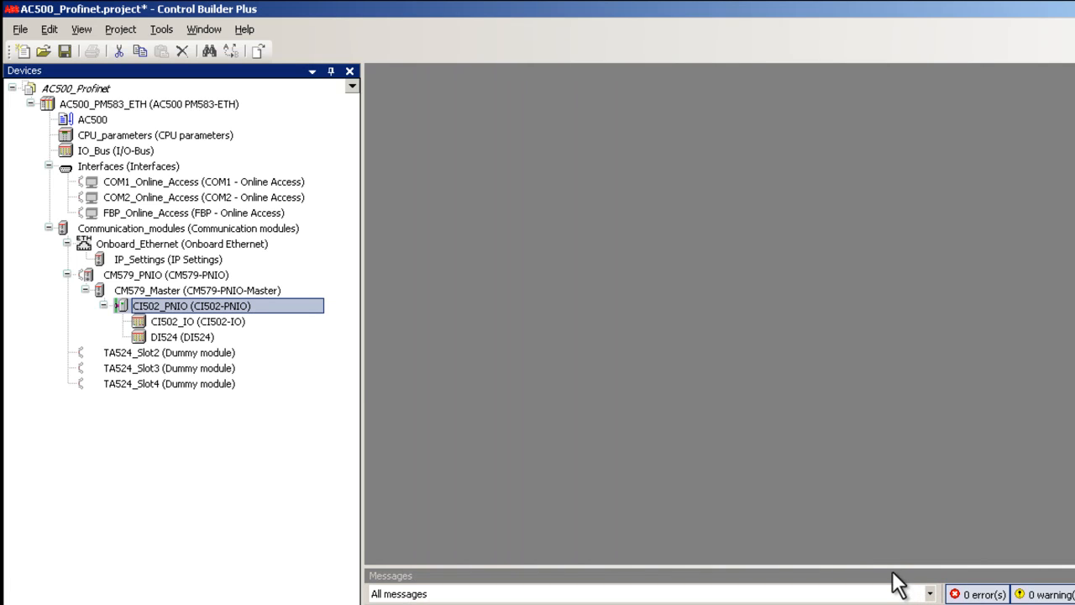
# Open the CM579_PNIO and CM579_Master settings and log in to the PLC for station name assignment through the AC500_TCP/IP channel.
pyautogui.doubleClick(175, 276)
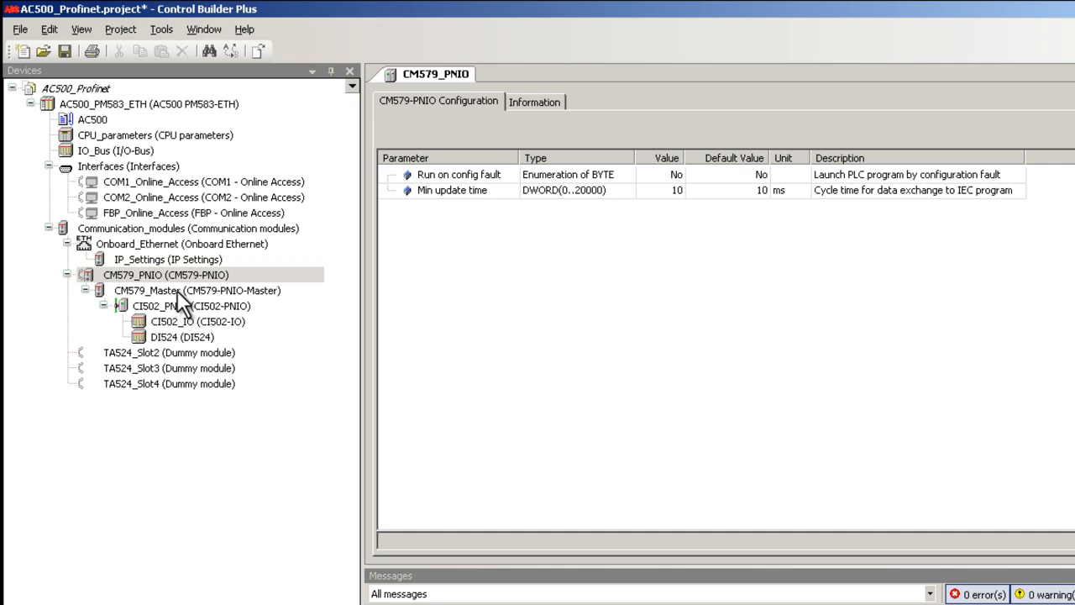
pyautogui.doubleClick(177, 290)
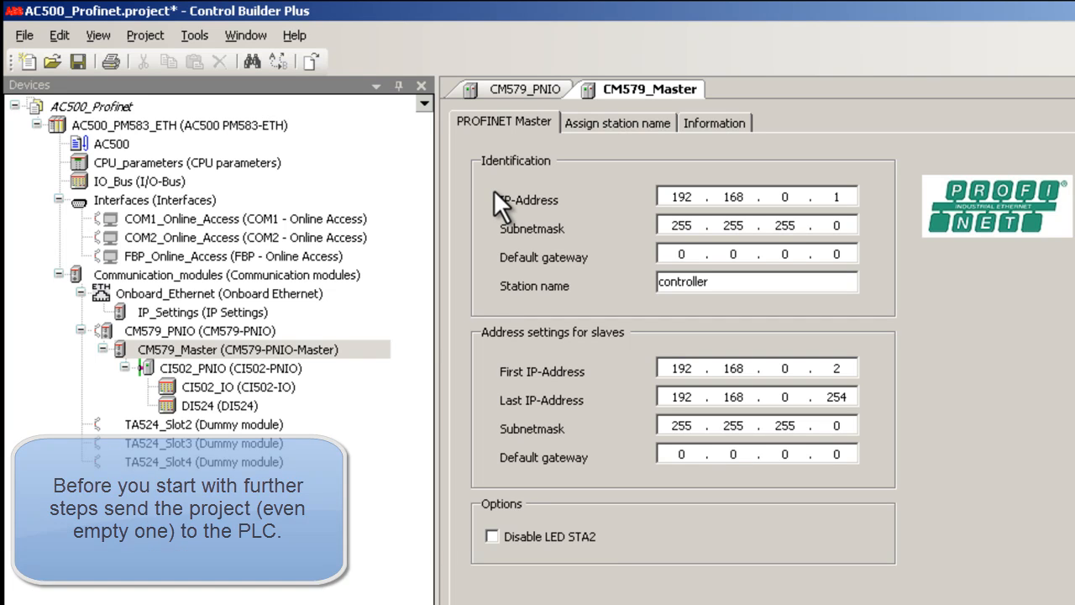
pyautogui.click(607, 126)
pyautogui.click(605, 174)
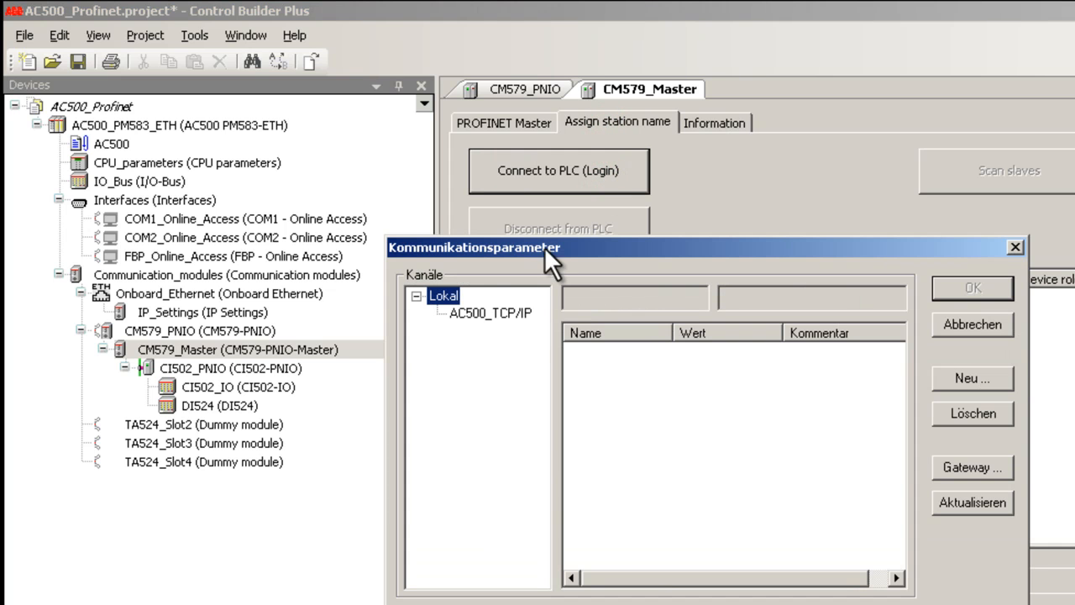
pyautogui.click(523, 318)
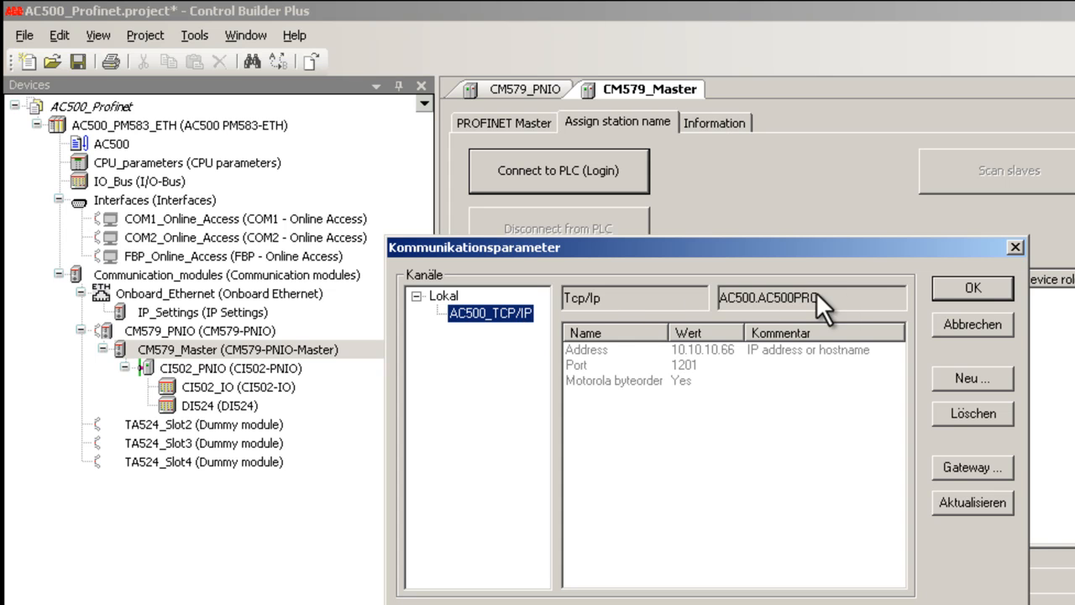
pyautogui.click(953, 291)
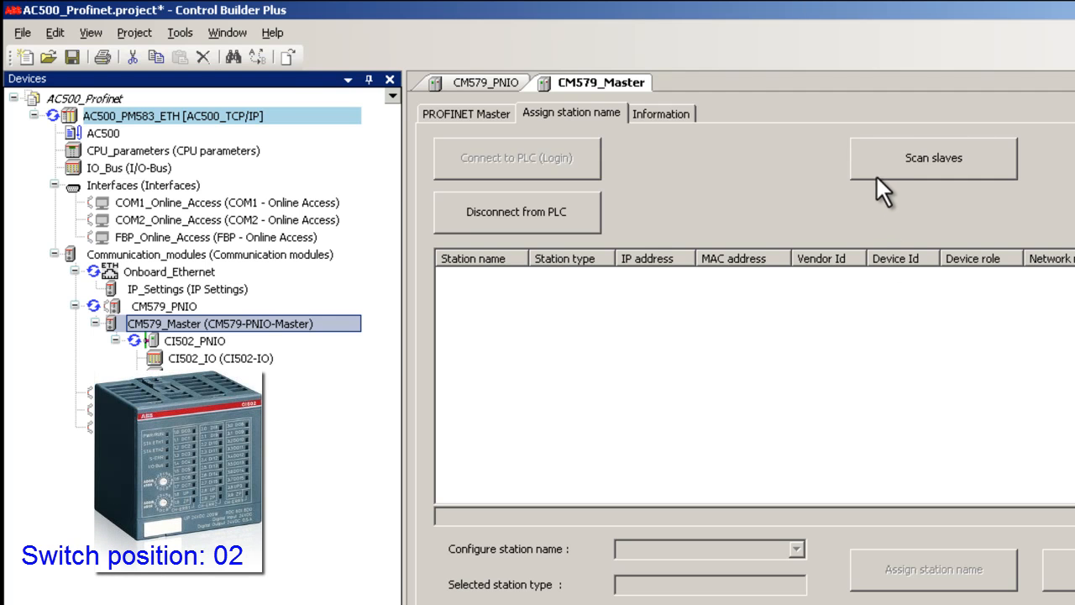
# Scan the bus for slaves, allowing the BusOn command, and examine the found slave's station name and IP configuration.
pyautogui.click(874, 169)
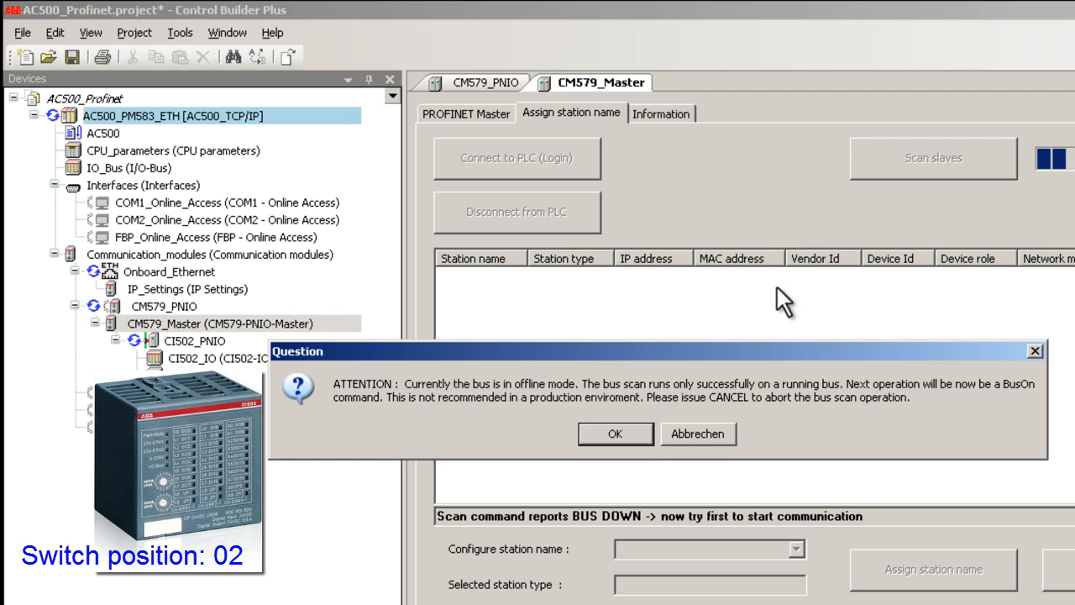
pyautogui.click(615, 433)
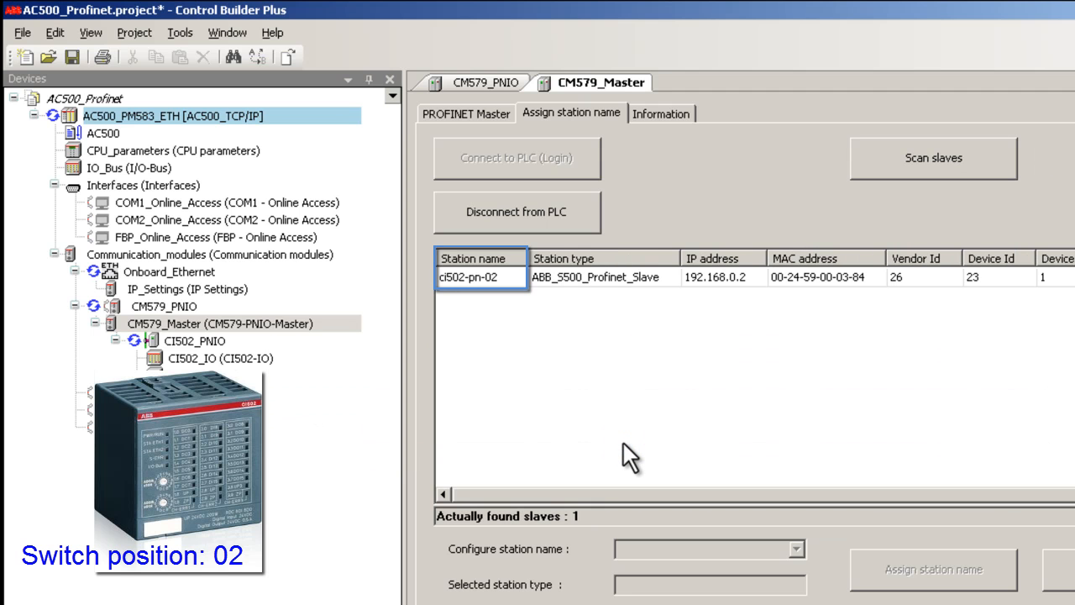
pyautogui.click(651, 279)
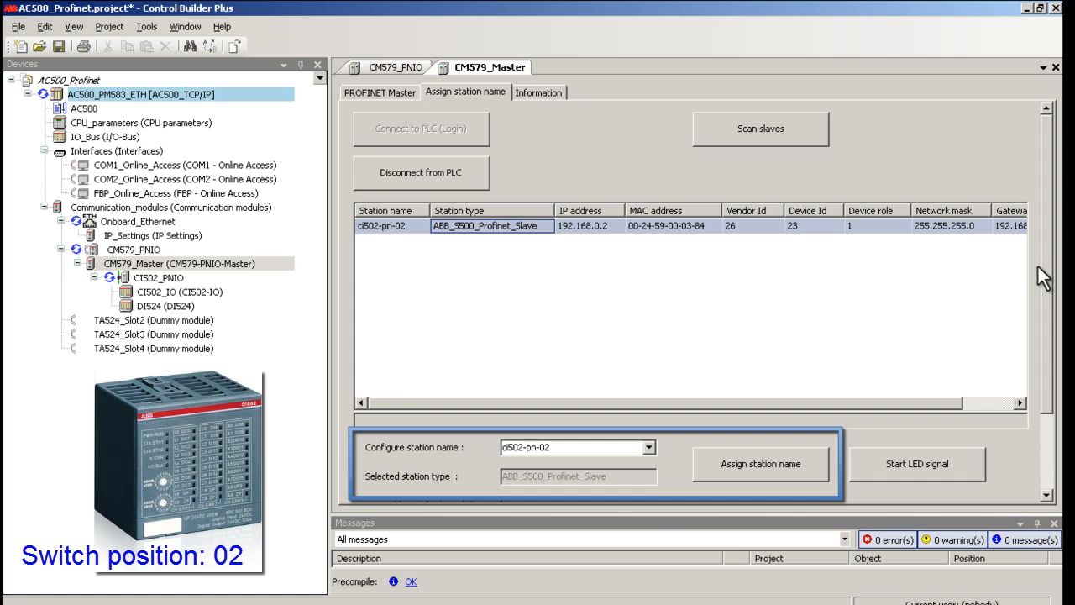
pyautogui.moveTo(1045, 267); pyautogui.dragTo(1043, 346)
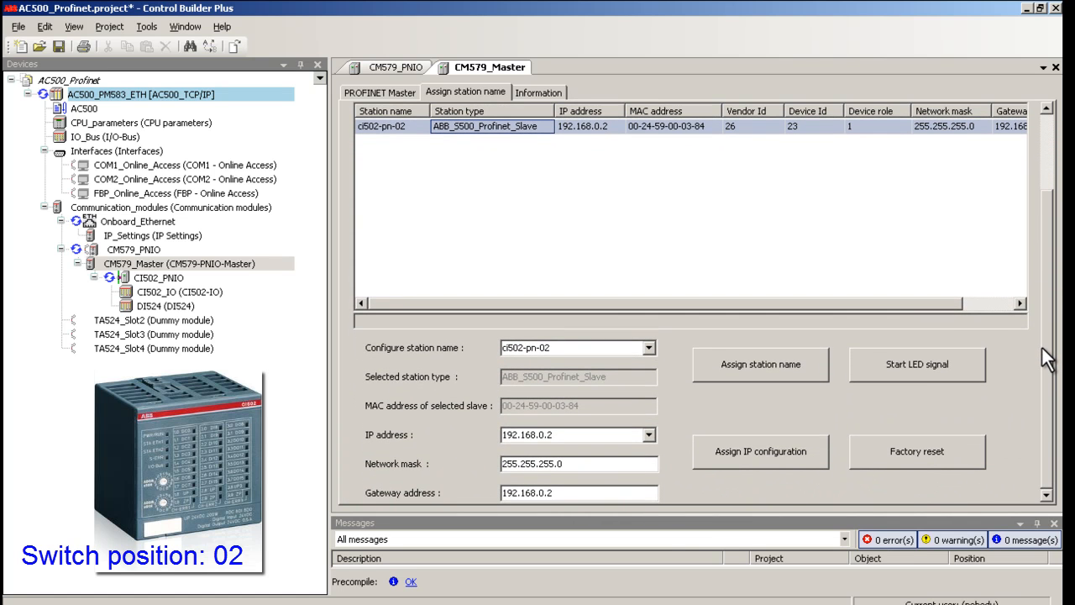
# Set the station name of the CI502_PNIO slave to ci502-pn-02.
pyautogui.click(143, 277)
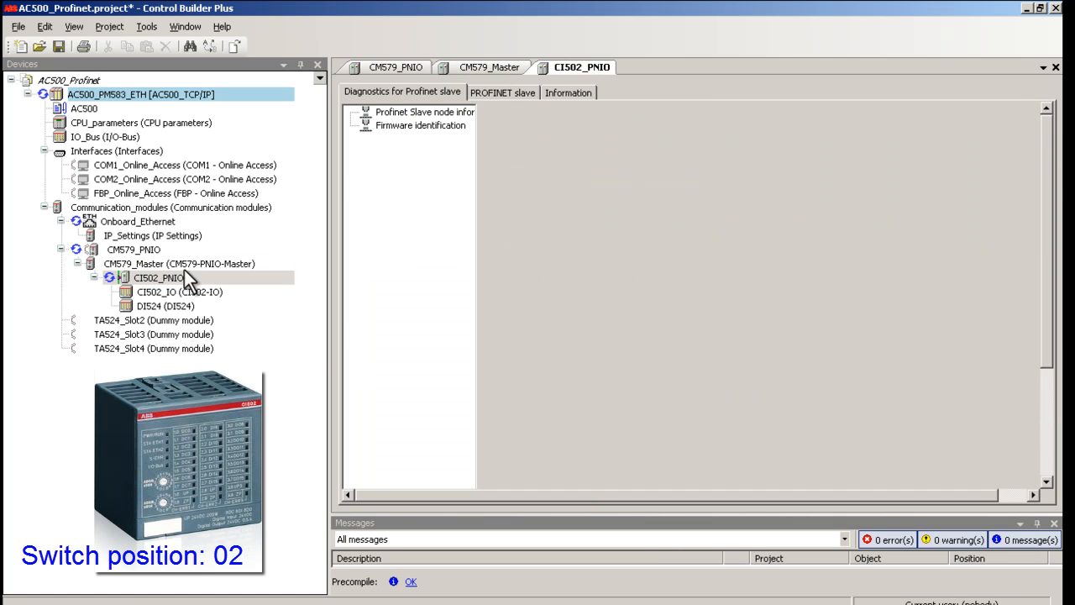
pyautogui.click(488, 93)
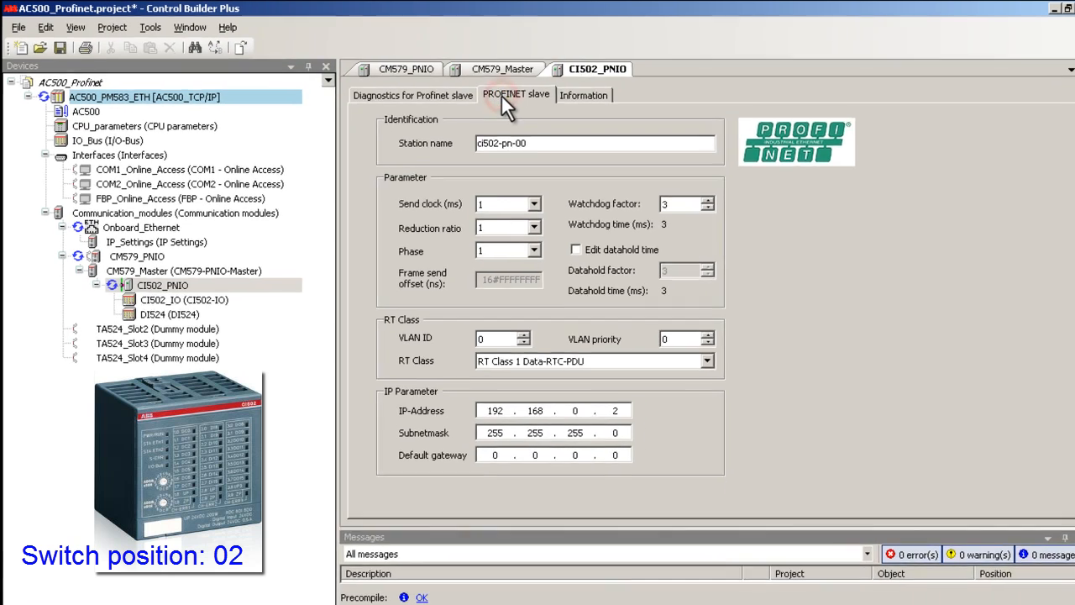
pyautogui.click(650, 170)
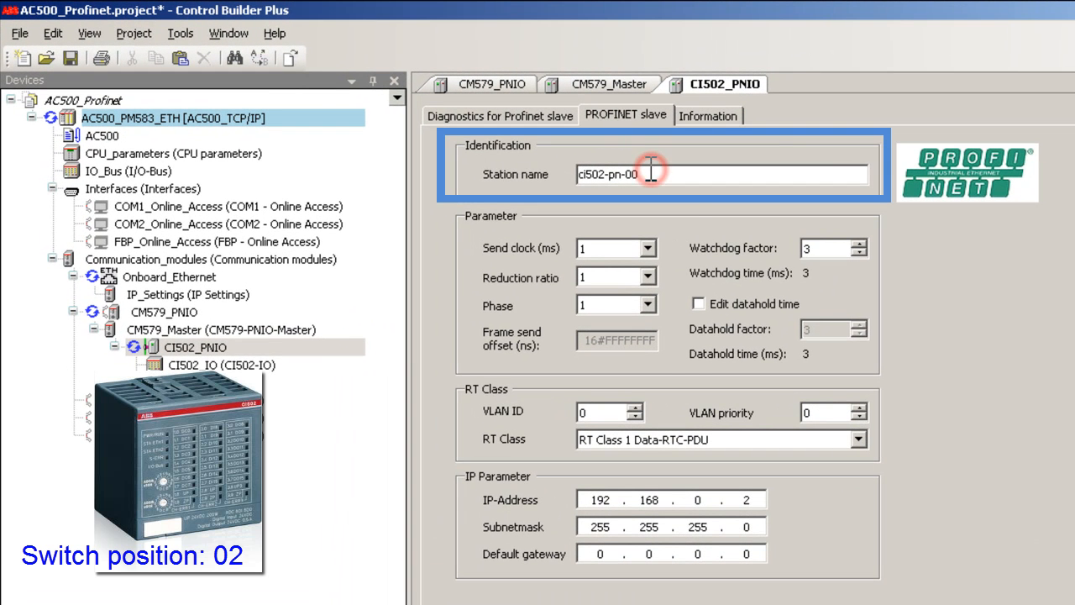
pyautogui.press('BackSpace')
pyautogui.write('2')
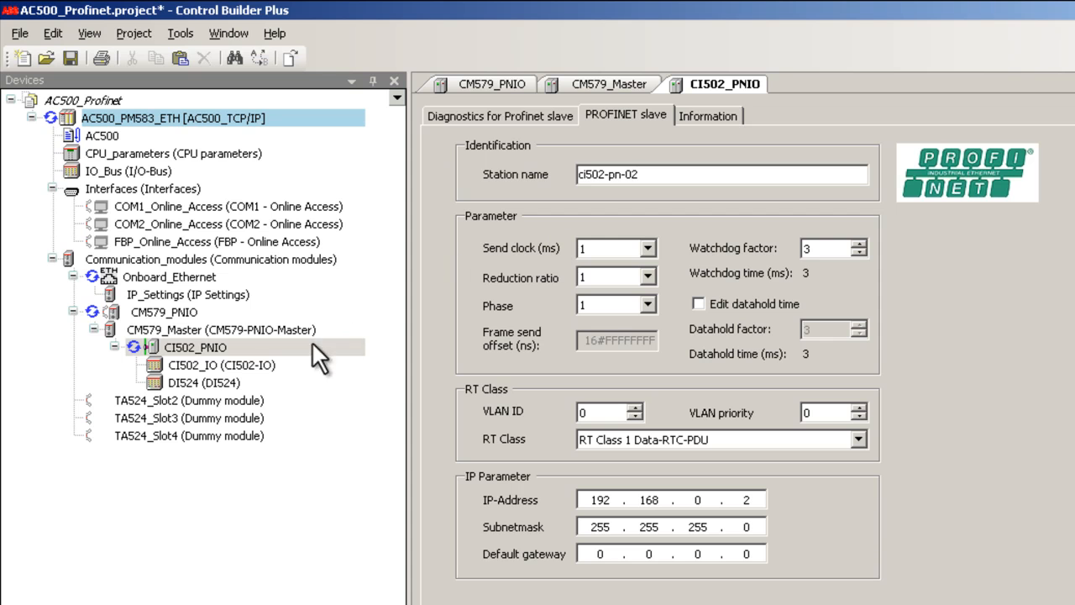
# Map a variable named CI502_O1 to Bit 0 of Output 1 in the CI502_IO module's I/O mapping.
pyautogui.doubleClick(213, 363)
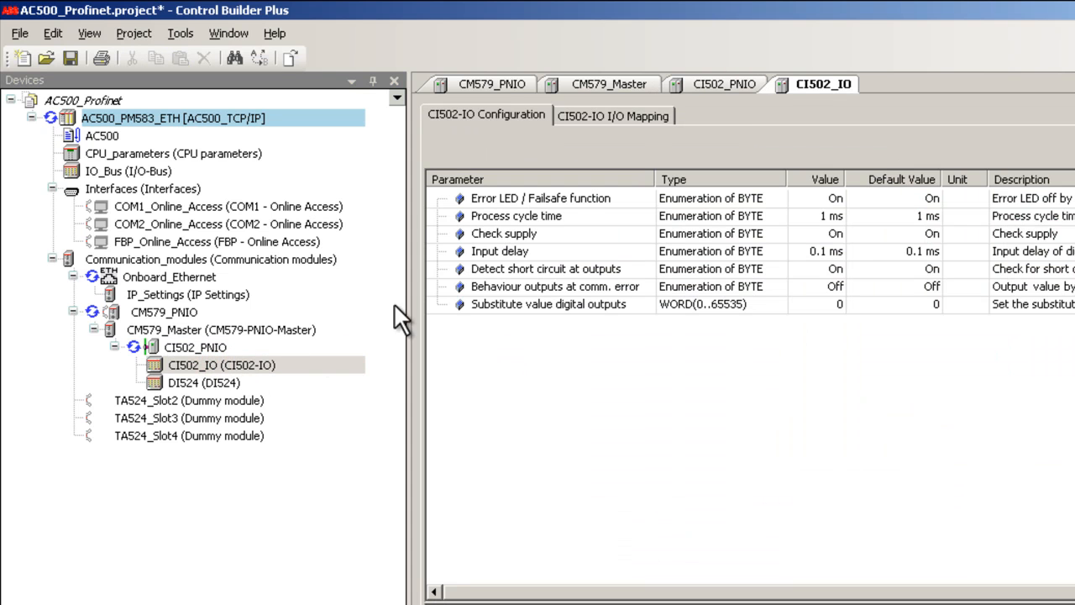
pyautogui.click(573, 114)
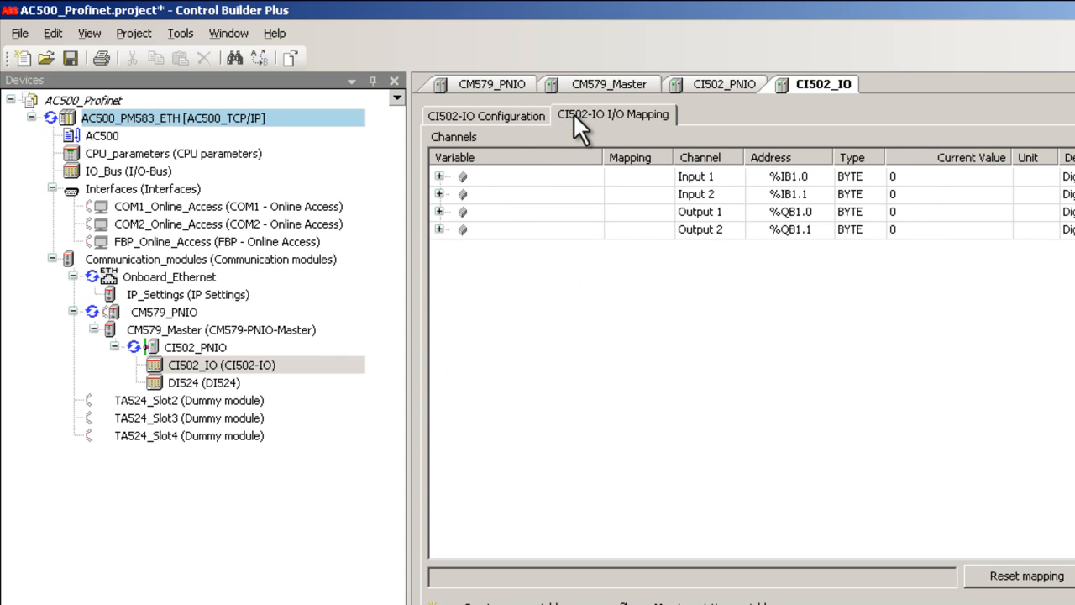
pyautogui.click(436, 212)
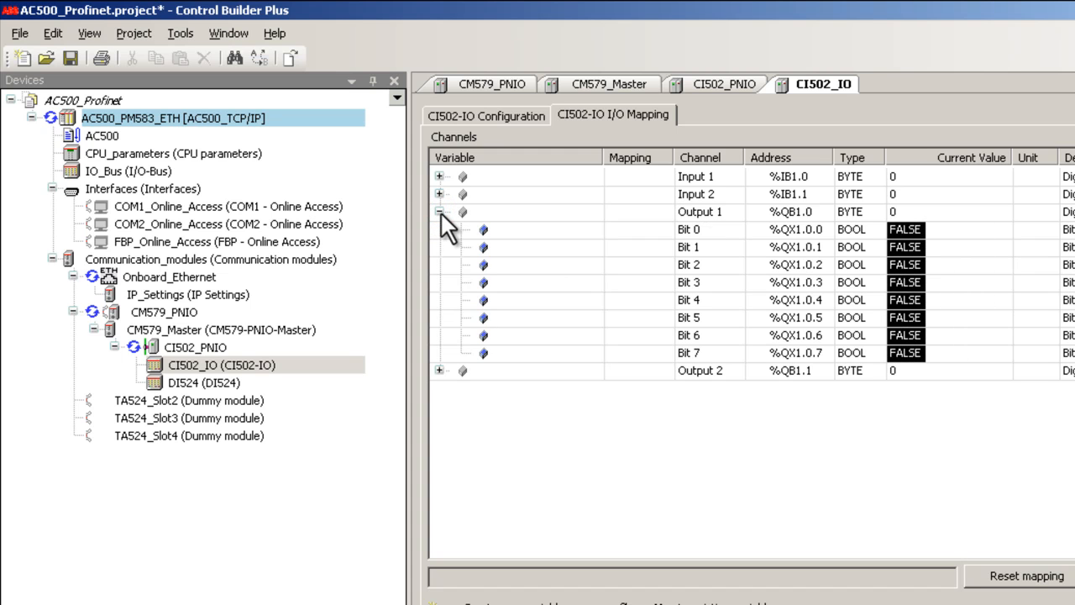
pyautogui.doubleClick(512, 229)
pyautogui.write('CI502_O1')
pyautogui.press('Return')
pyautogui.click(612, 229)
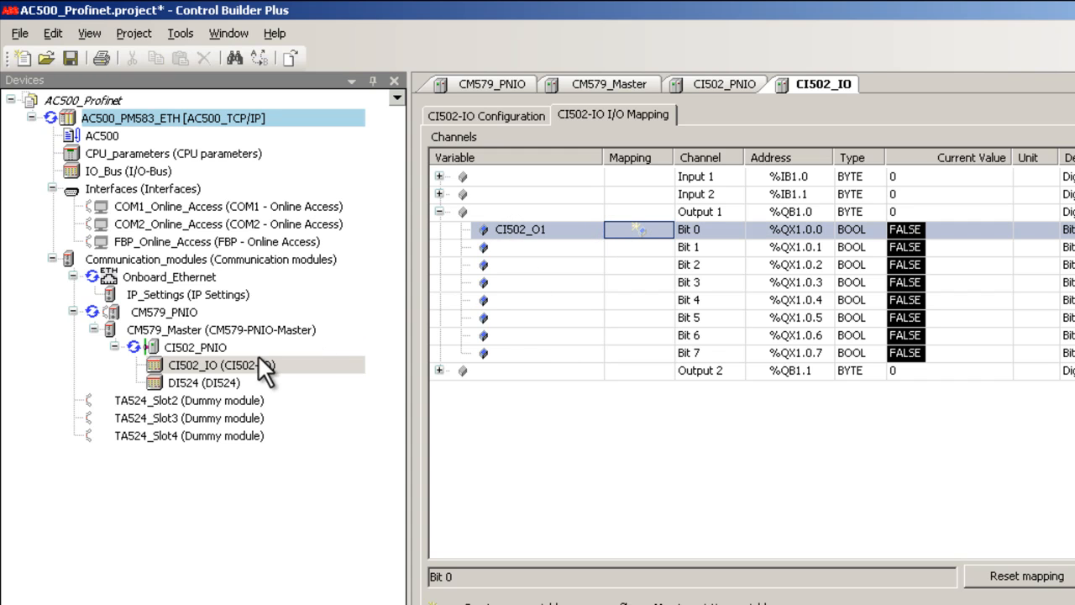
# Map a variable named DI524_I1 to Input 0 in the DI524 module's I/O mapping, within the Inputs 0-7 byte.
pyautogui.doubleClick(207, 383)
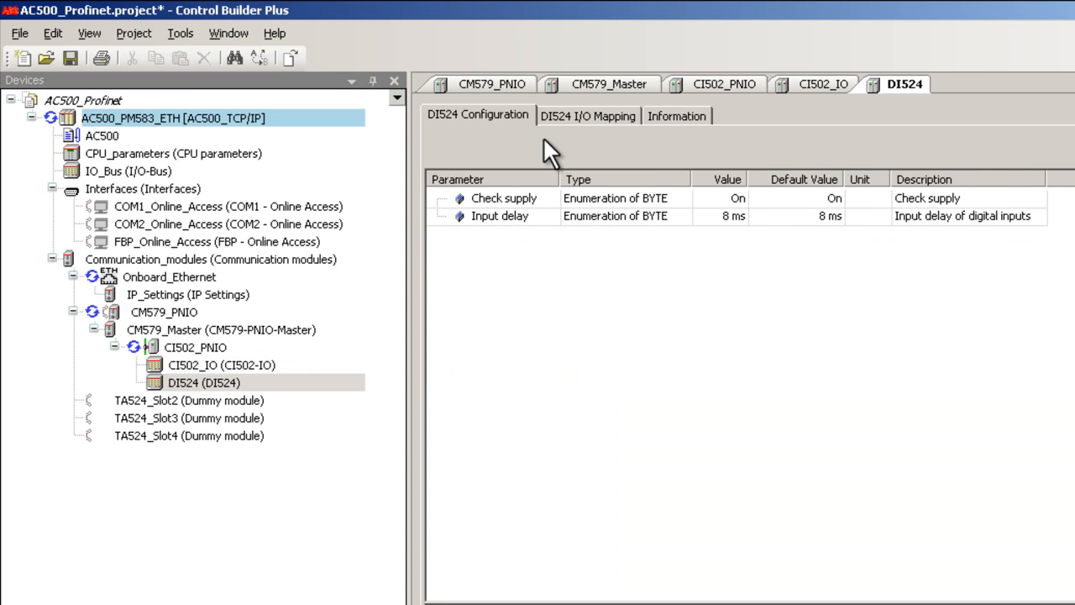
pyautogui.click(571, 115)
pyautogui.click(438, 176)
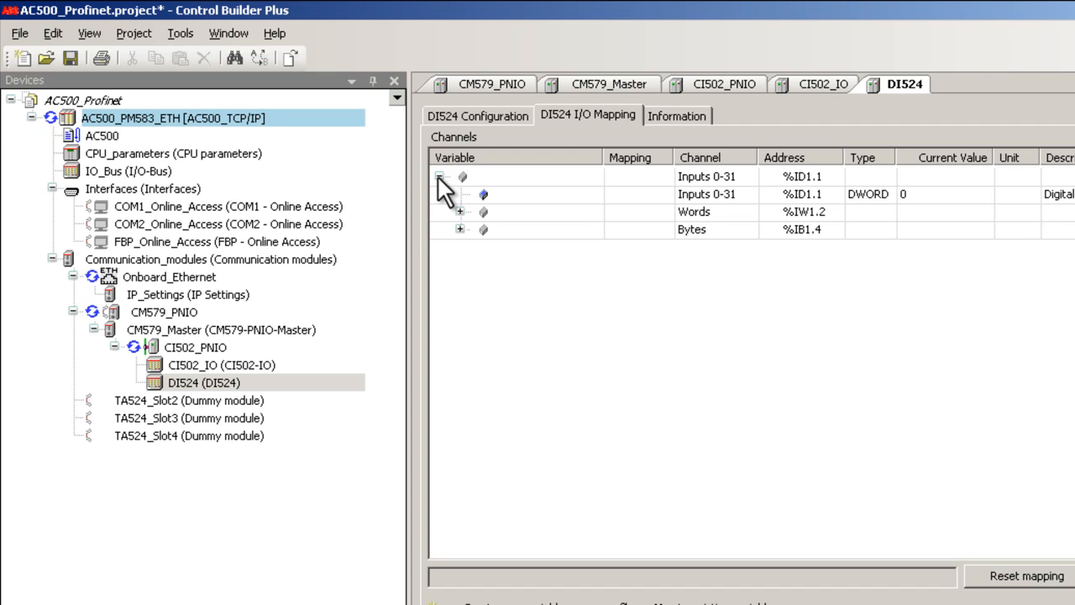
pyautogui.click(460, 229)
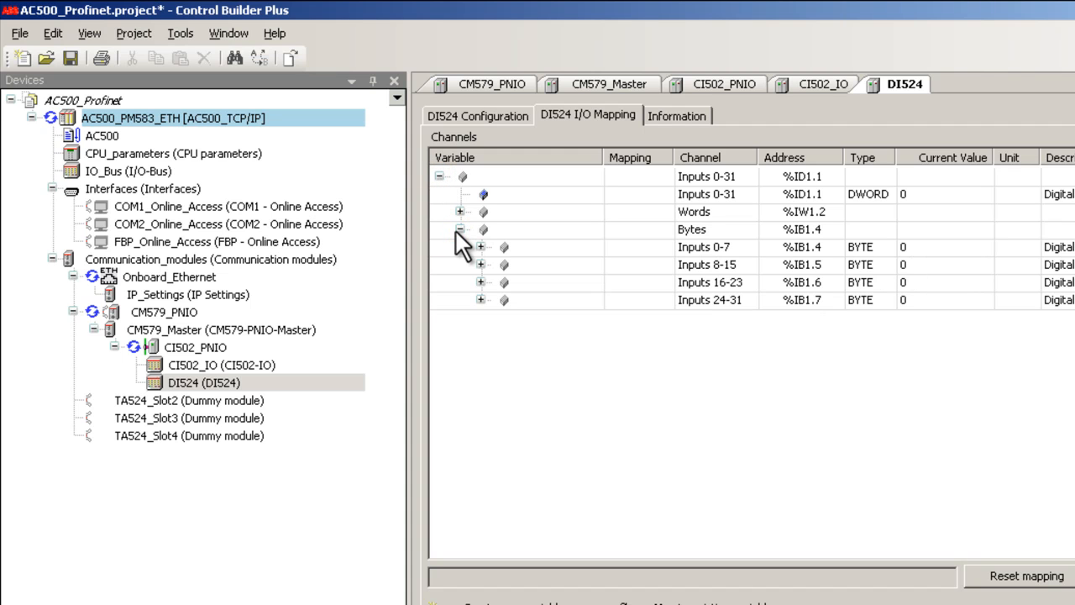
pyautogui.click(480, 246)
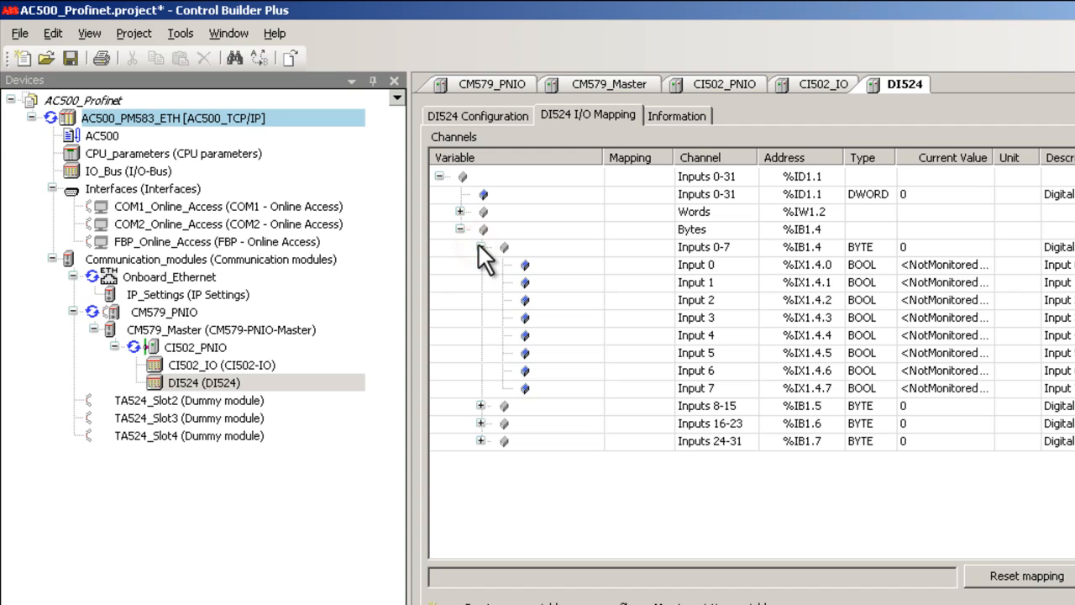
pyautogui.click(587, 264)
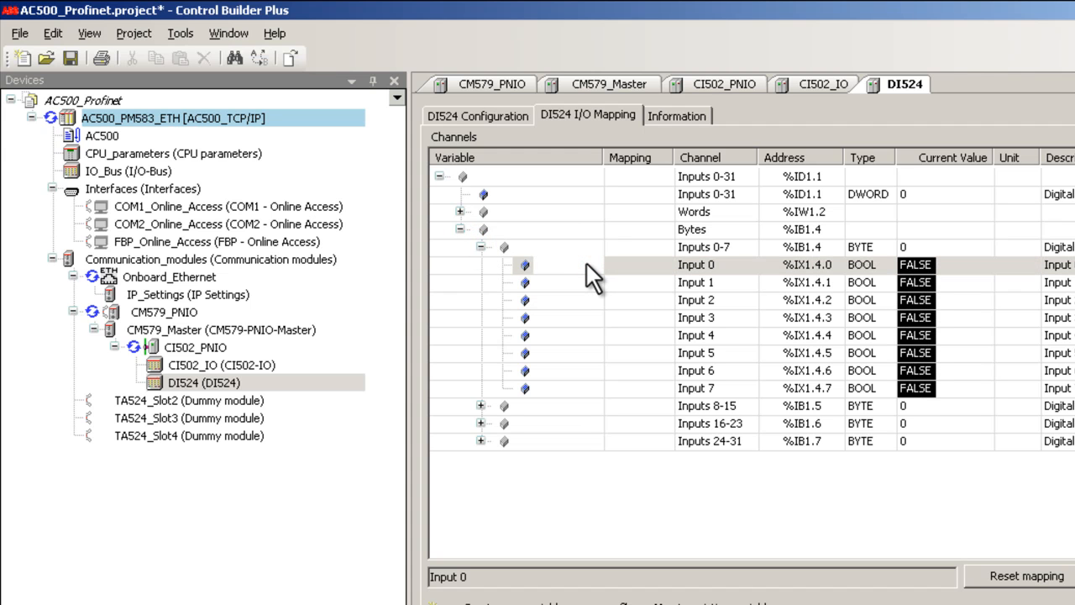
pyautogui.write('DI524_I1')
pyautogui.click(537, 468)
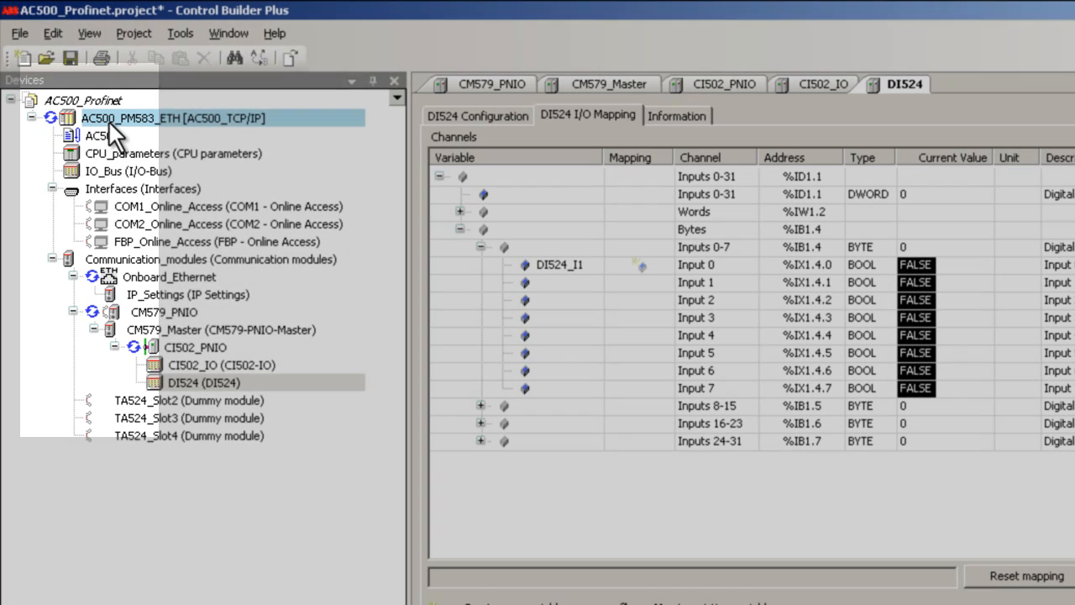
# Log out the AC500_PM583_ETH controller from the PLC connection.
pyautogui.rightClick(100, 120)
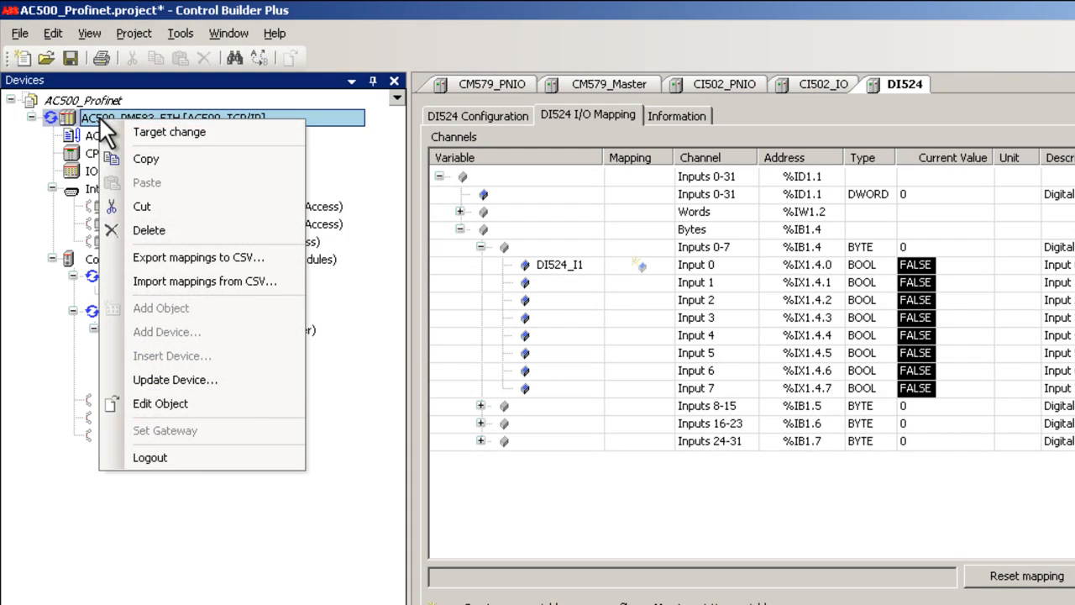
pyautogui.click(182, 455)
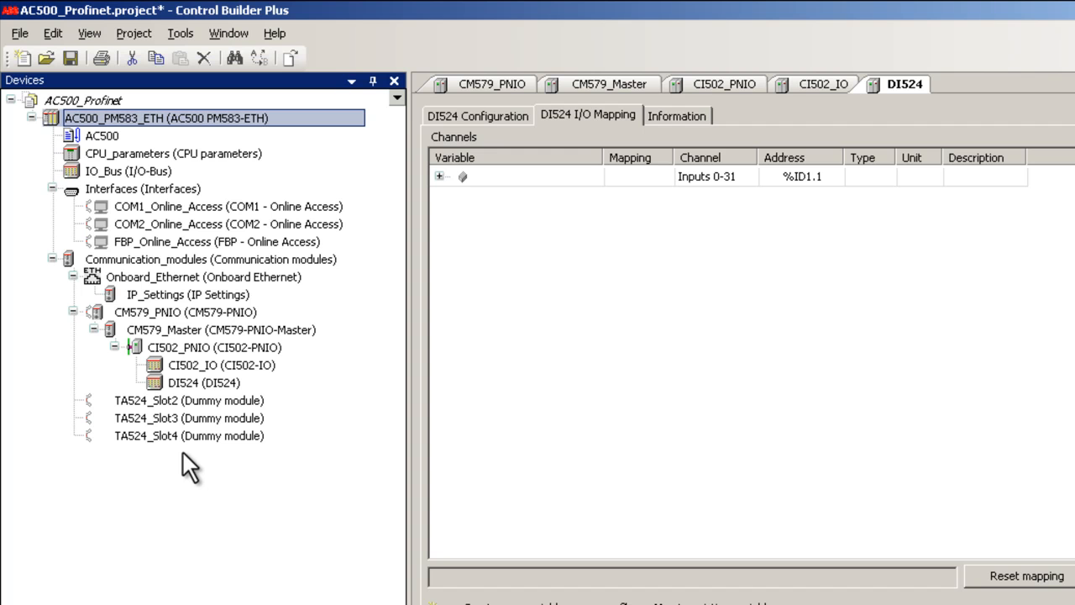
# Open the AC500 application in CoDeSys V2.3 with updated configuration data, accepting that the next login requires a download.
pyautogui.doubleClick(104, 136)
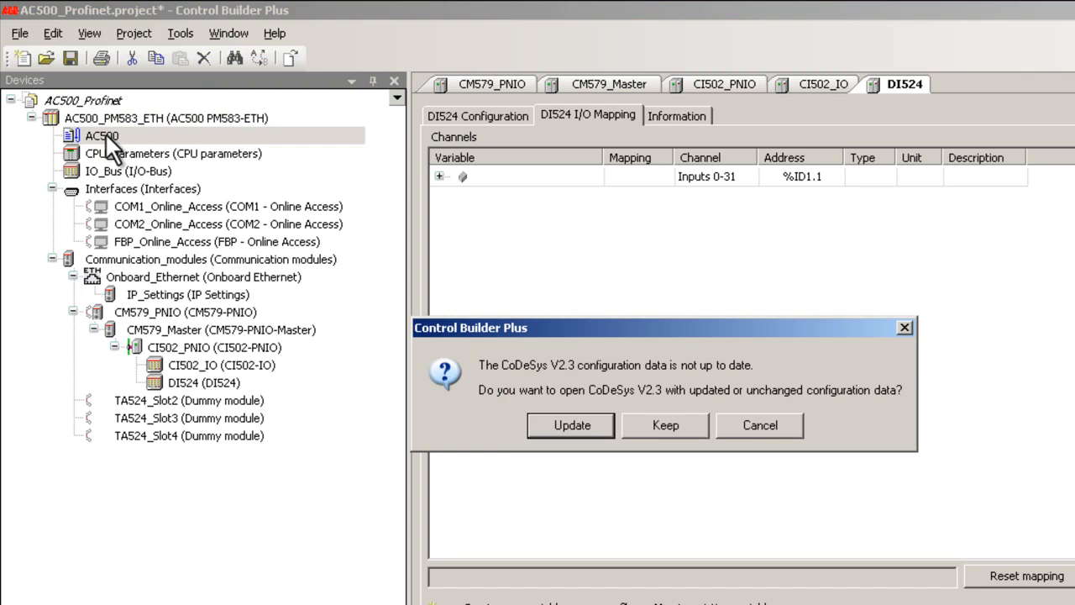
pyautogui.click(538, 422)
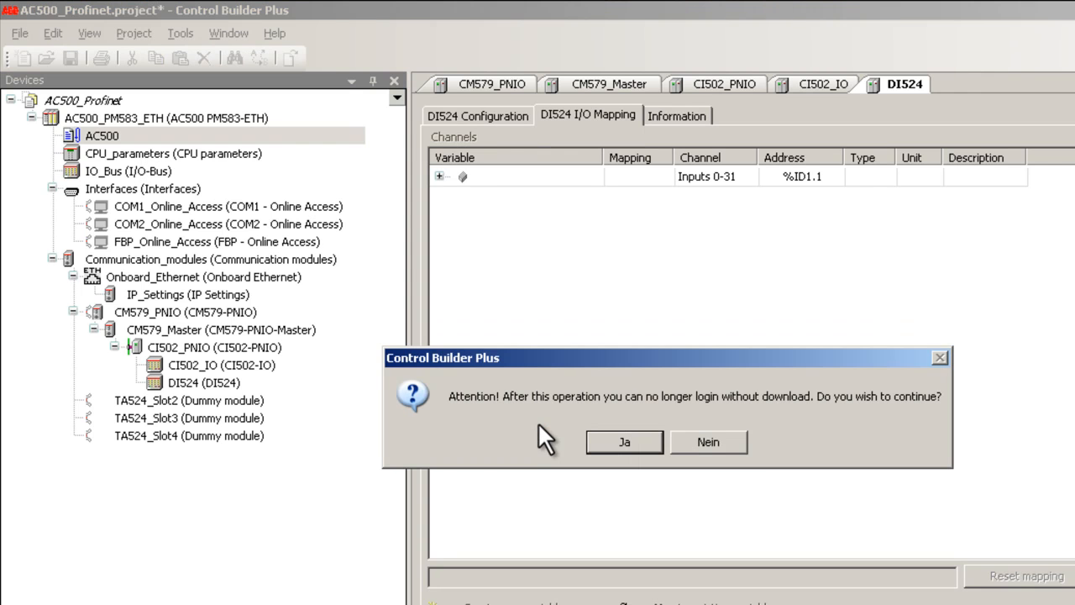
pyautogui.click(605, 443)
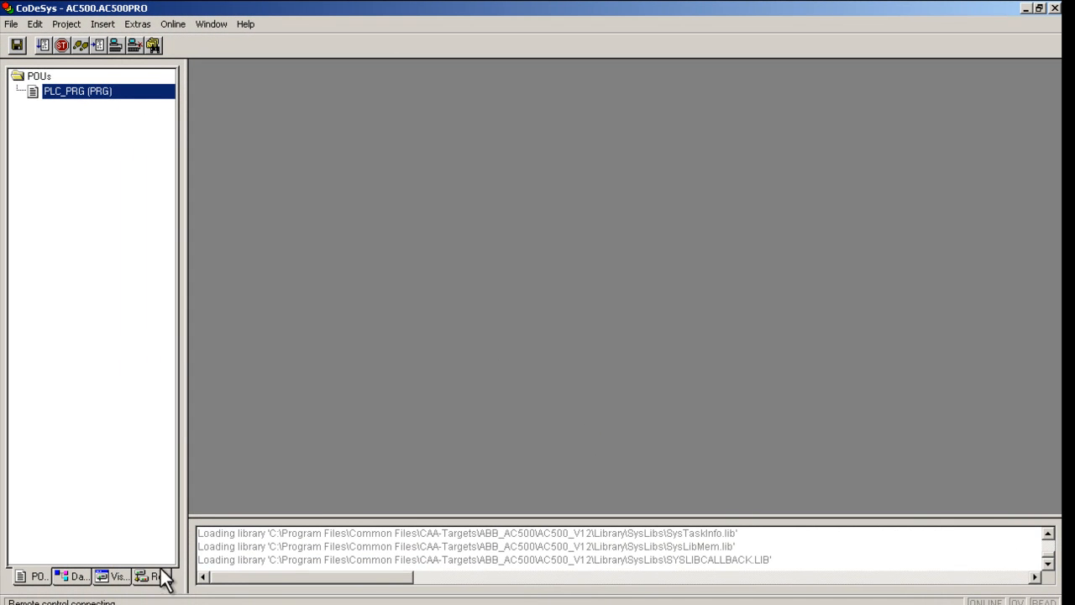
# Open the CI502_IO_Module_Mapping and DI524_Module_Mapping global variable lists of CI502_PNIO and arrange them so both declarations can be examined.
pyautogui.click(158, 576)
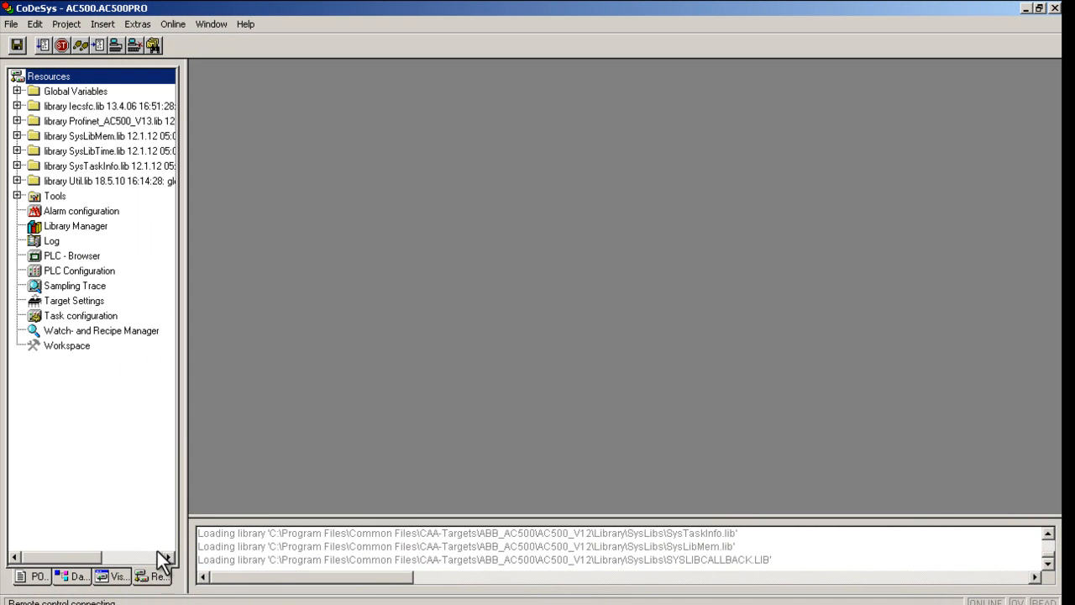
pyautogui.click(17, 91)
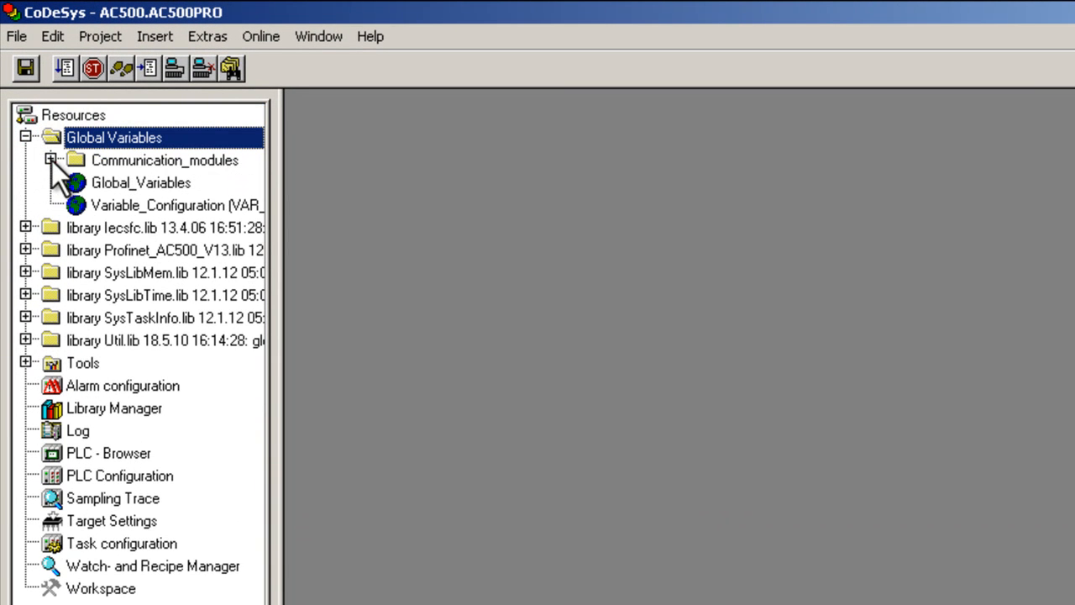
pyautogui.click(52, 160)
pyautogui.click(75, 182)
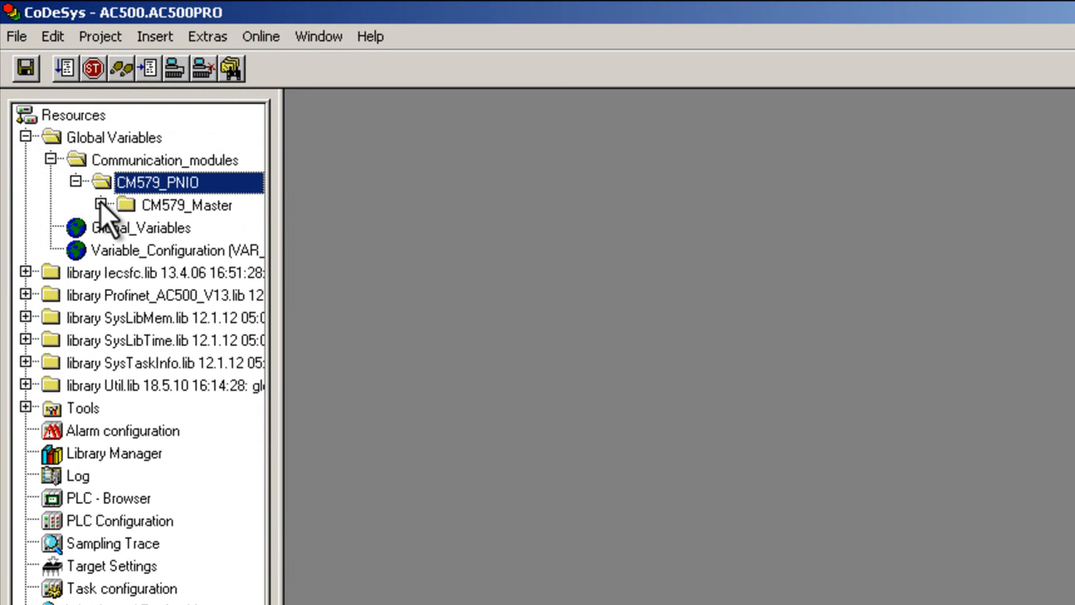
pyautogui.click(101, 204)
pyautogui.click(126, 226)
pyautogui.moveTo(275, 275); pyautogui.dragTo(423, 276)
pyautogui.doubleClick(363, 248)
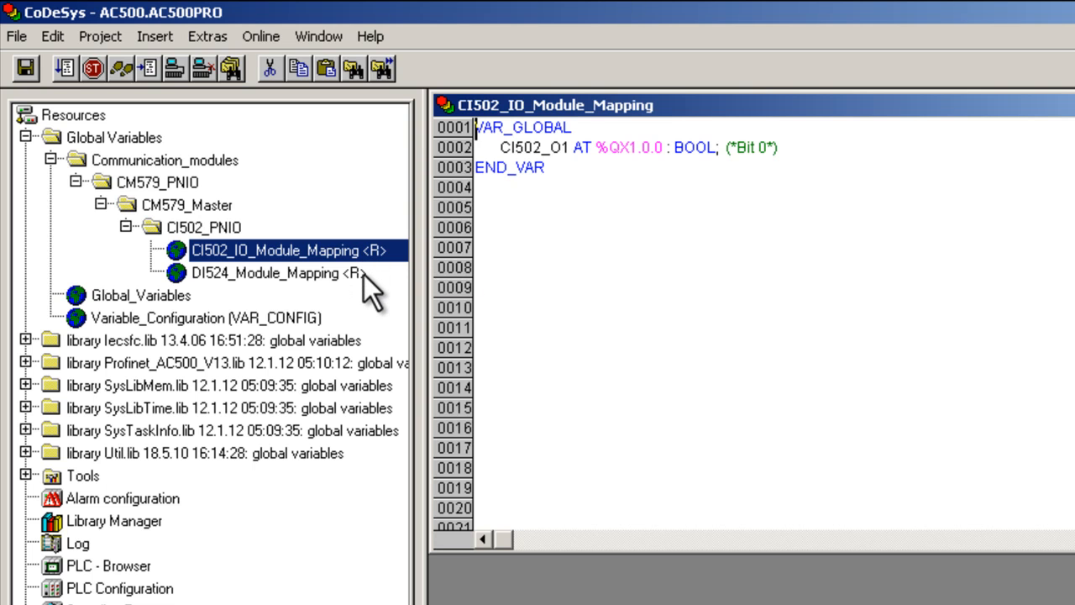
pyautogui.doubleClick(364, 274)
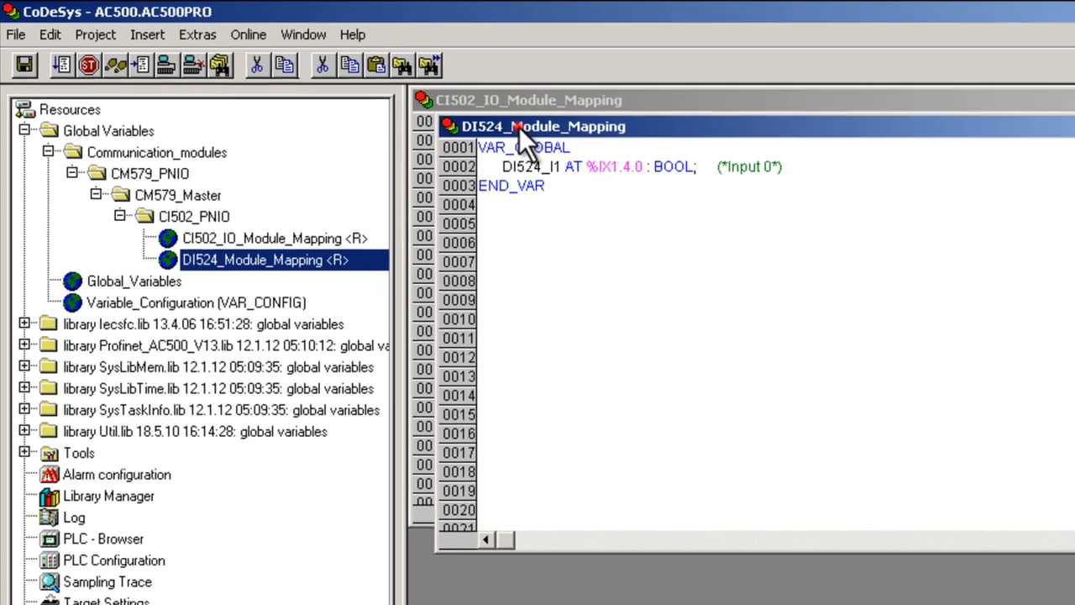
pyautogui.moveTo(560, 134); pyautogui.dragTo(627, 232)
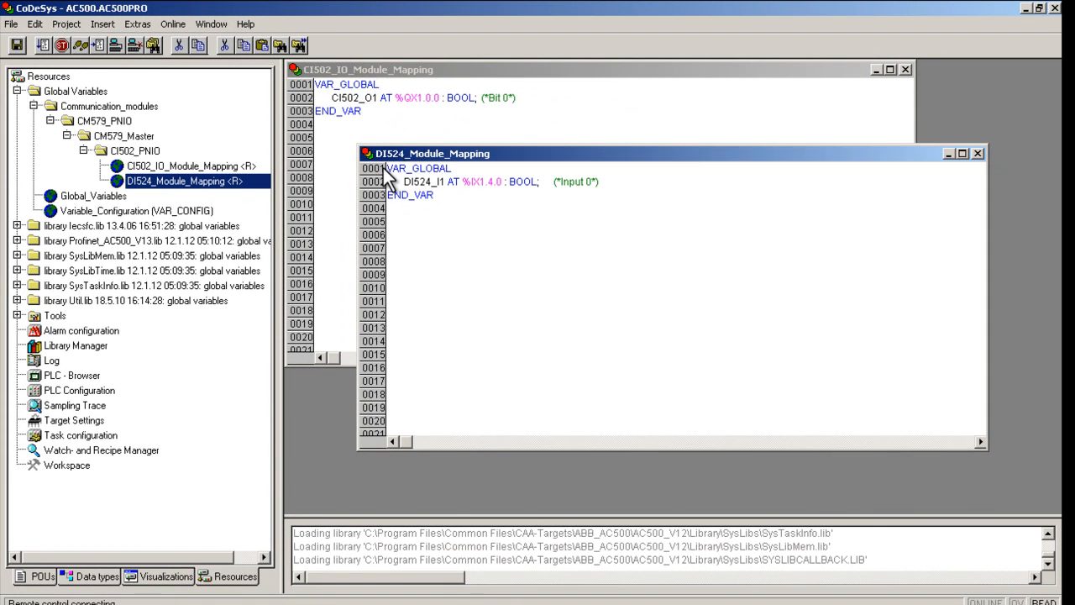
# Open the PLC_PRG program in a maximized editor and examine the assignment between the CI502 output and DI524 input variables.
pyautogui.click(44, 573)
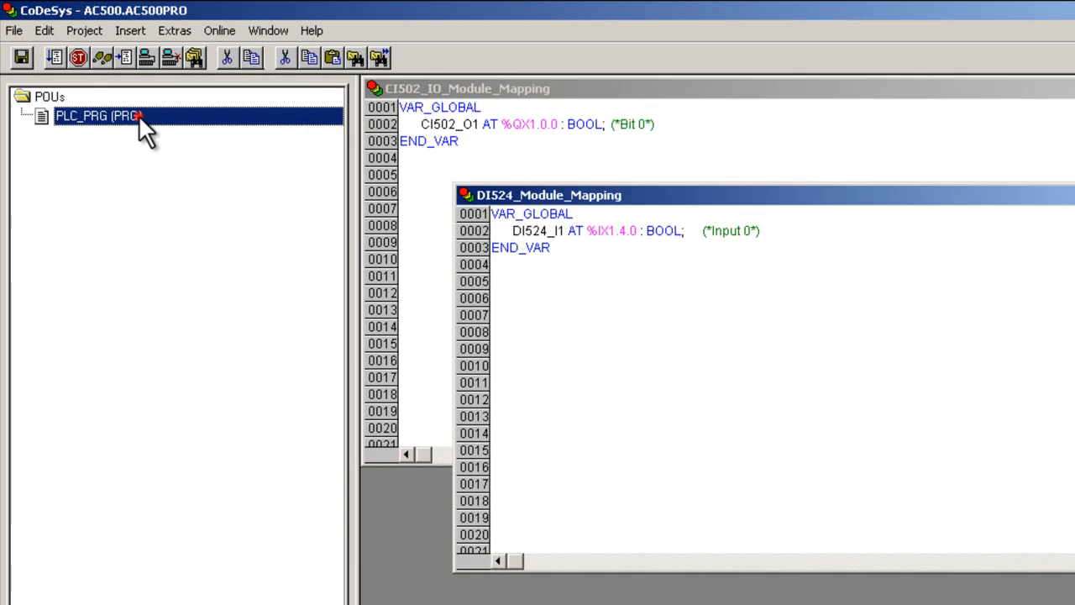
pyautogui.doubleClick(109, 90)
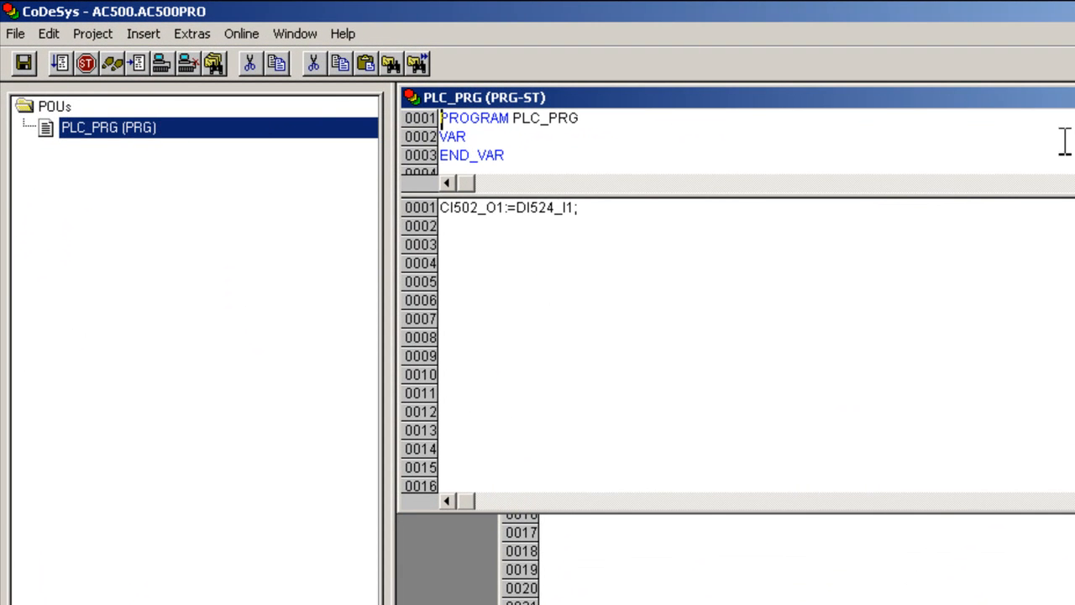
pyautogui.click(1074, 97)
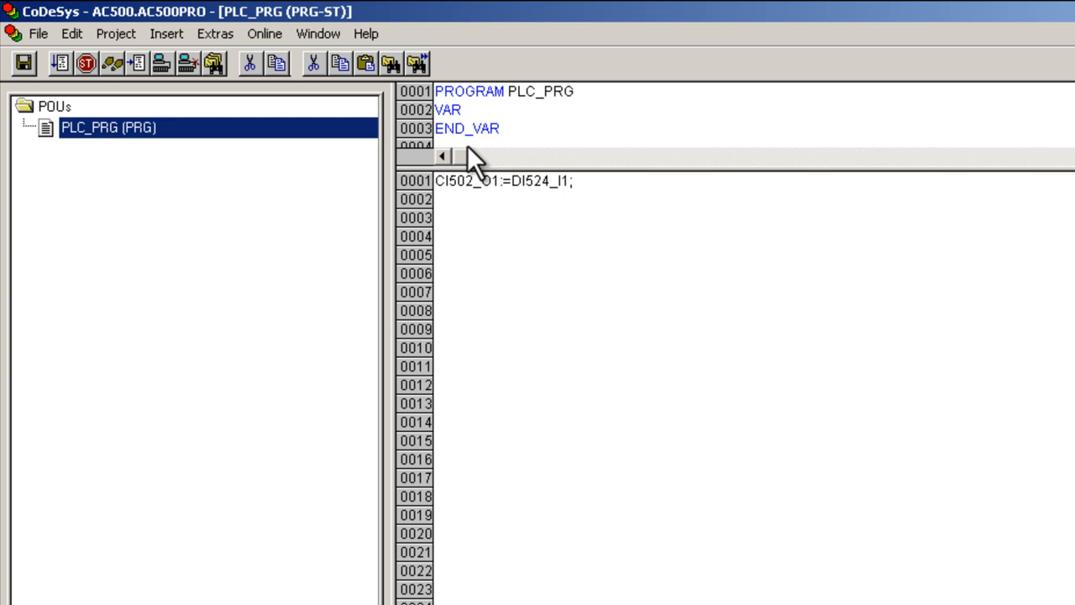
# Log in to the PLC, download the changed program and set it running.
pyautogui.click(264, 32)
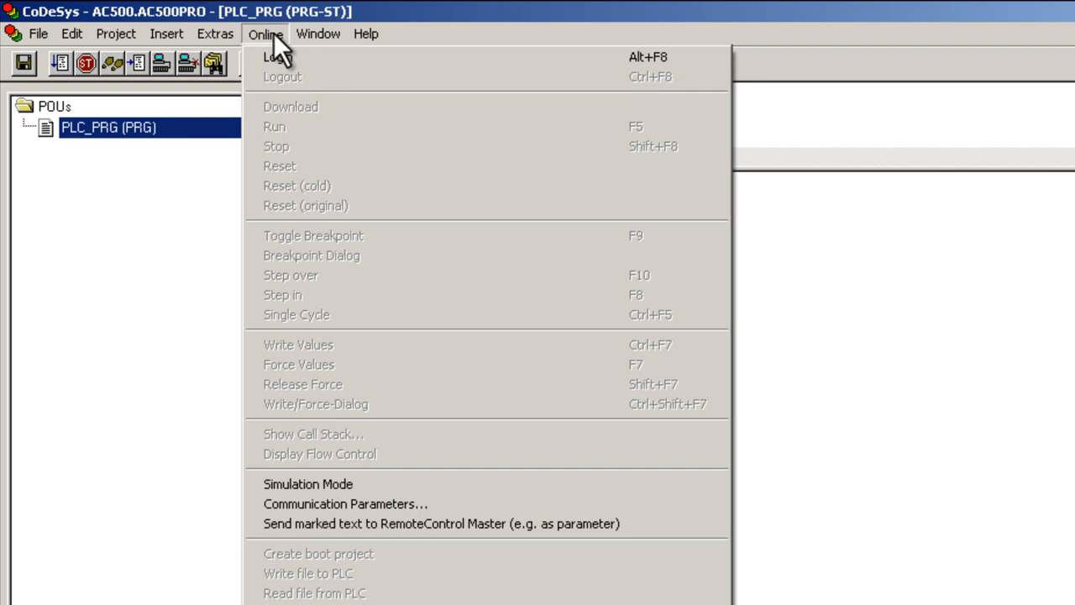
pyautogui.click(304, 57)
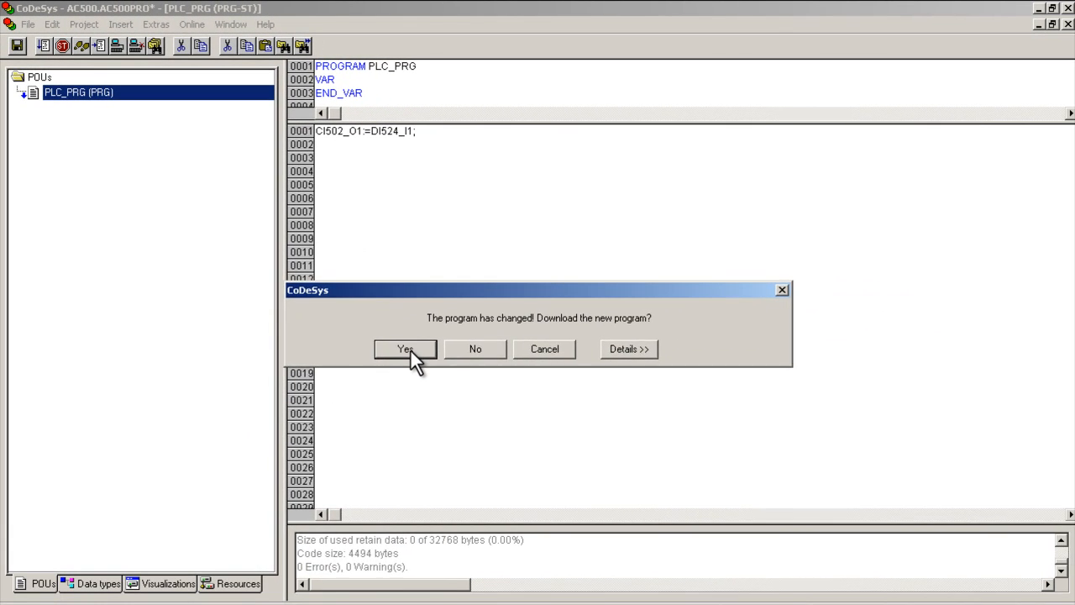
pyautogui.click(558, 481)
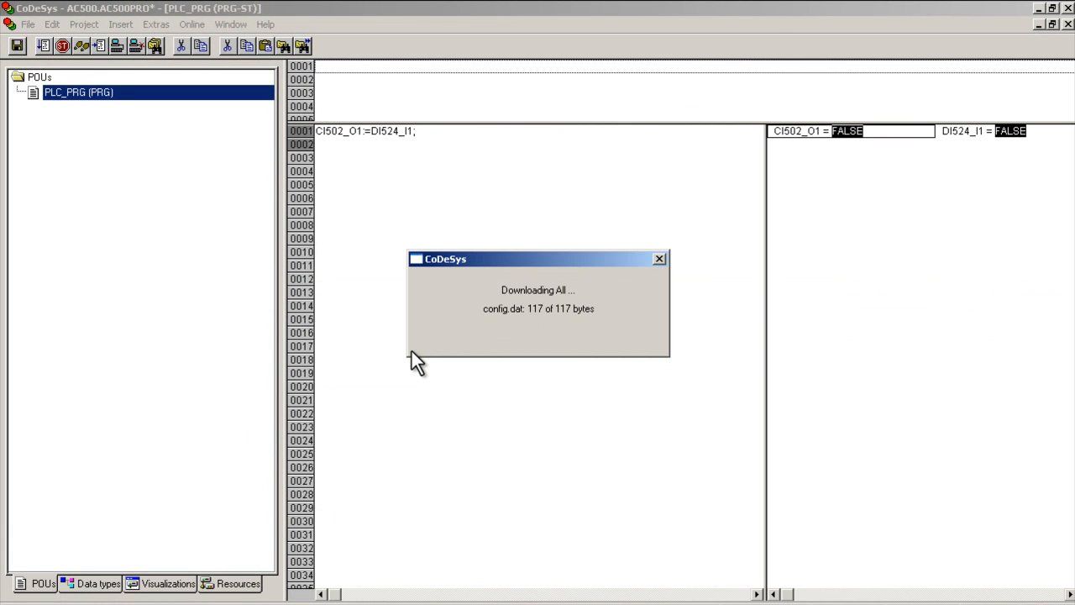
pyautogui.click(180, 24)
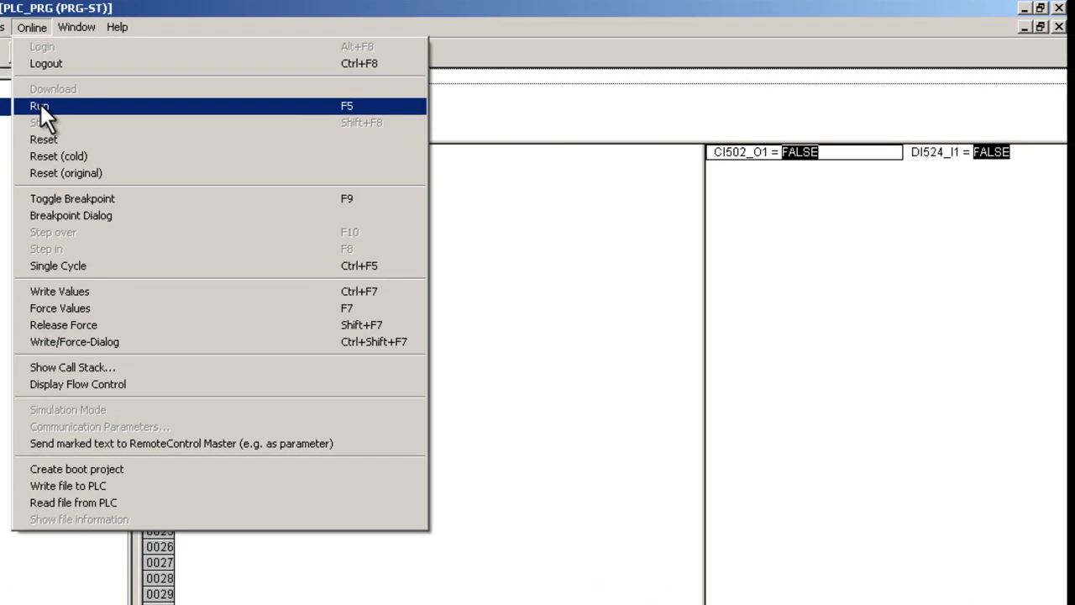
pyautogui.click(199, 91)
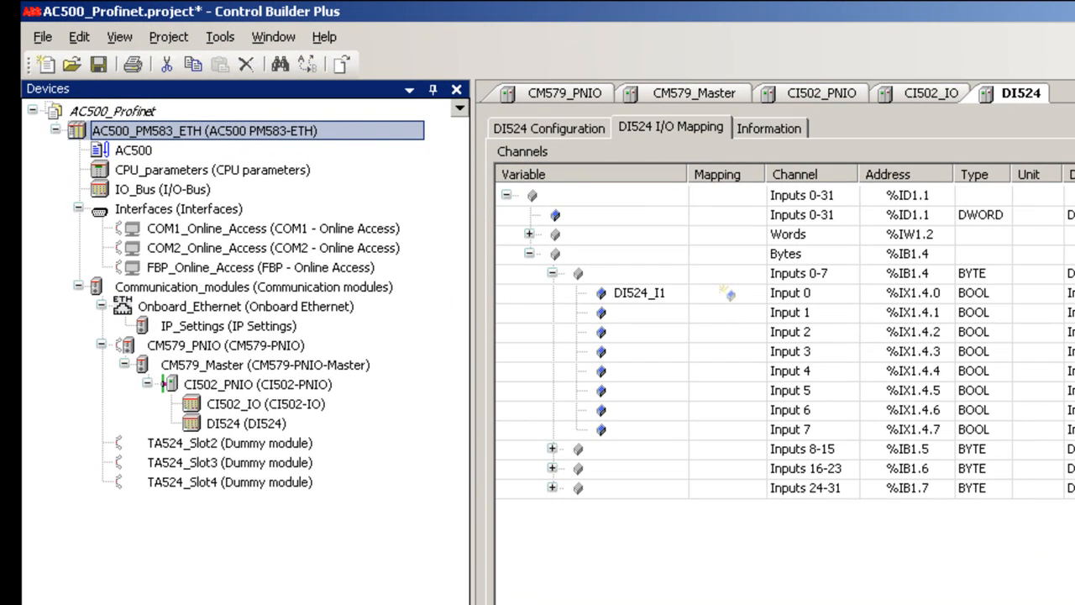
# Log in to the AC500_PM583_ETH controller in Control Builder Plus and check the CM579_PNIO slave list and the CI502_PNIO node diagnostics.
pyautogui.rightClick(326, 125)
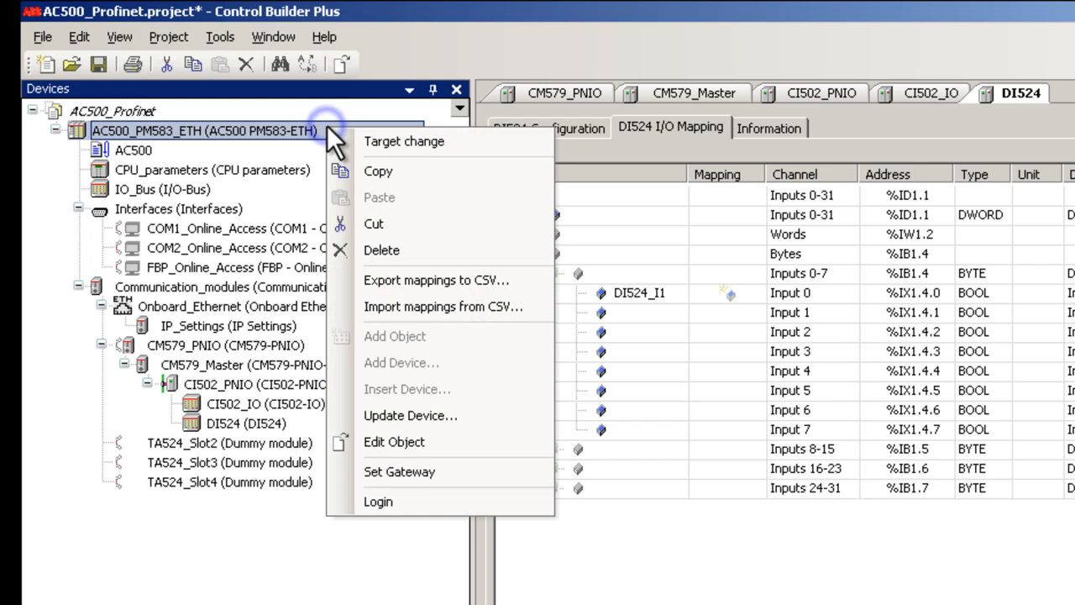
pyautogui.click(413, 504)
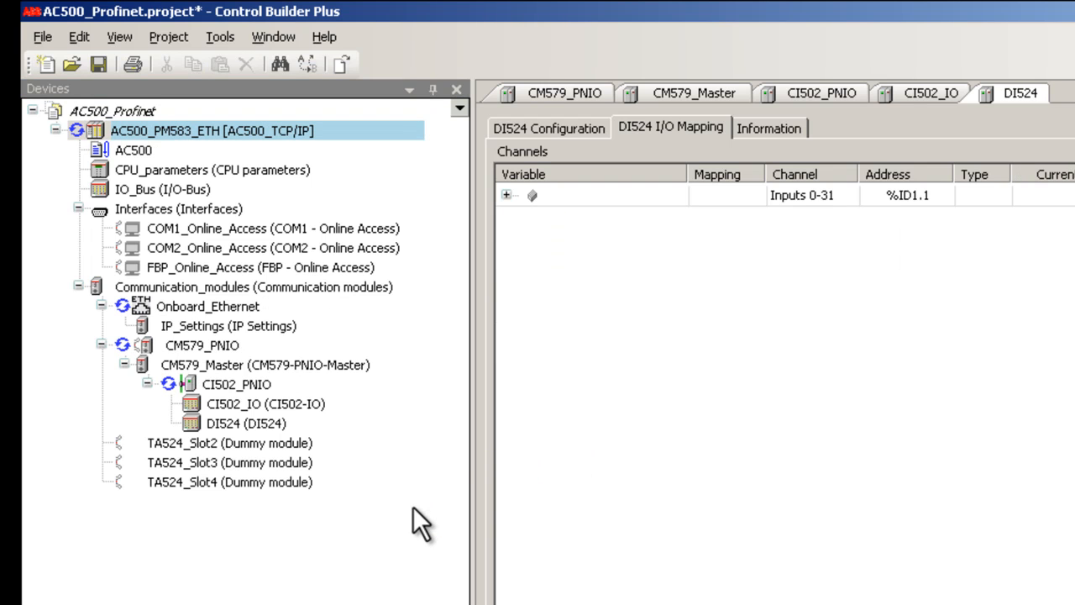
pyautogui.click(545, 93)
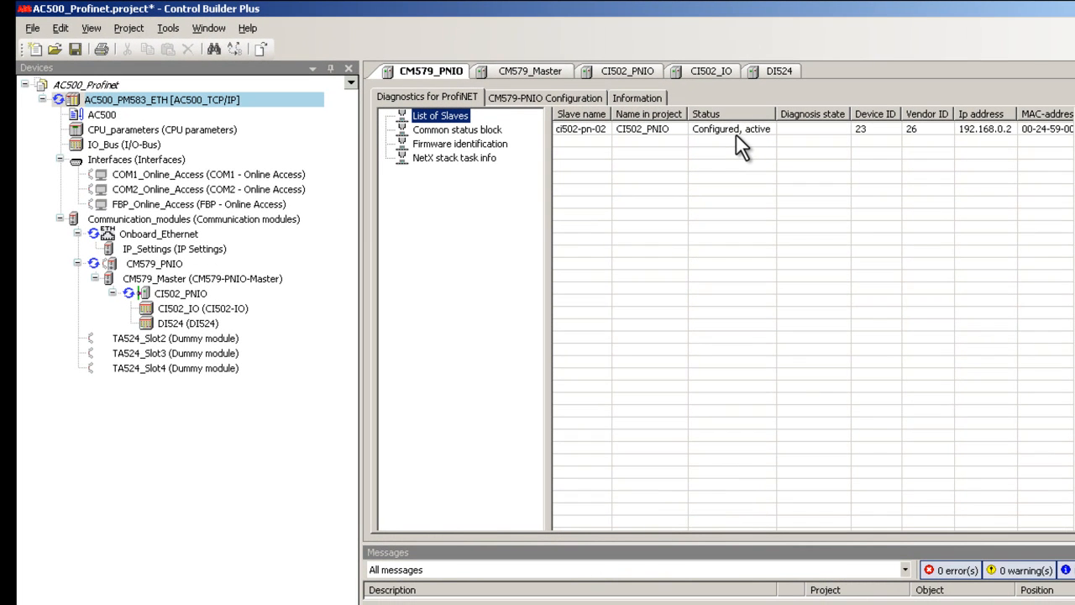
pyautogui.click(625, 67)
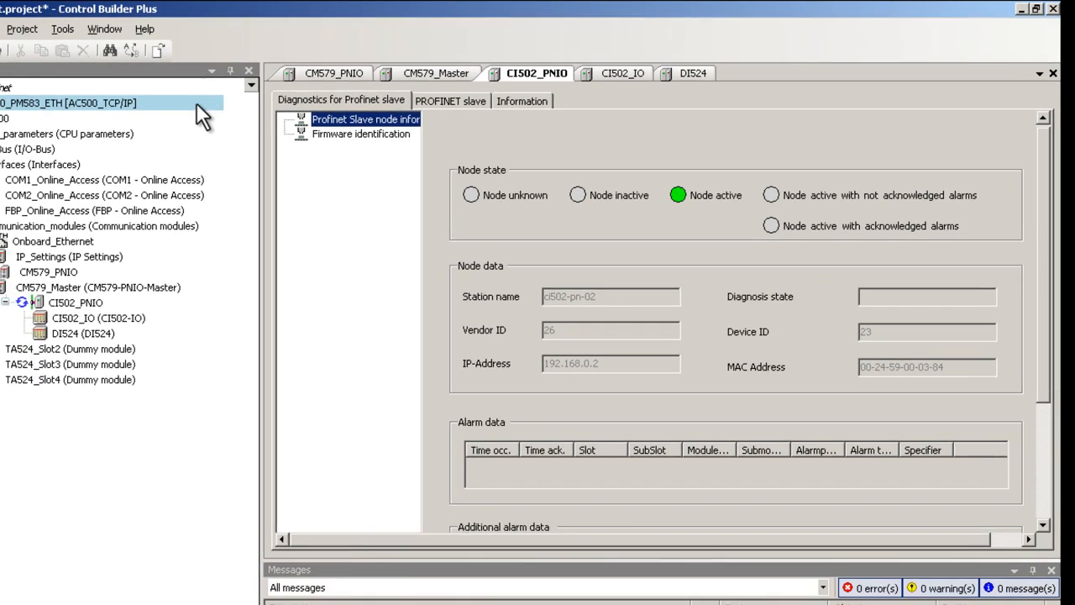
# Log out of the AC500_PM583_ETH controller after the Profinet diagnostics check.
pyautogui.rightClick(147, 110)
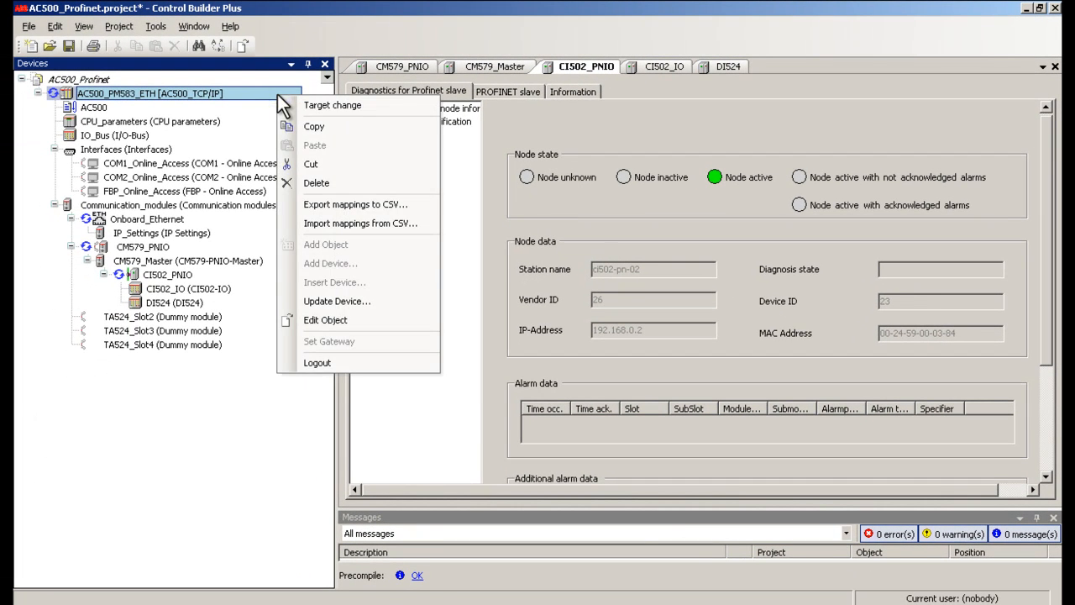
pyautogui.click(310, 360)
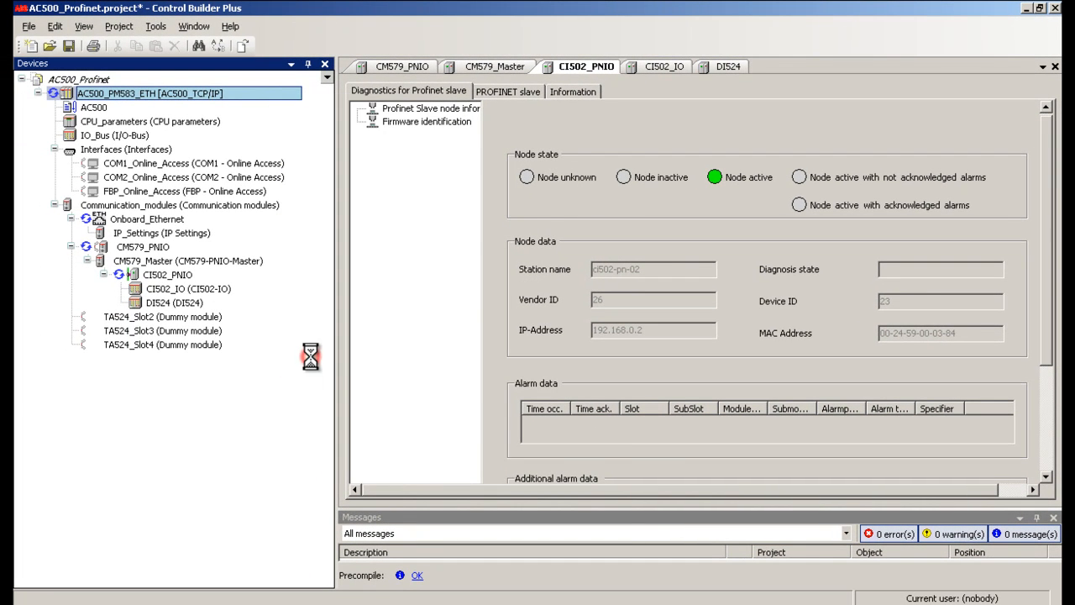